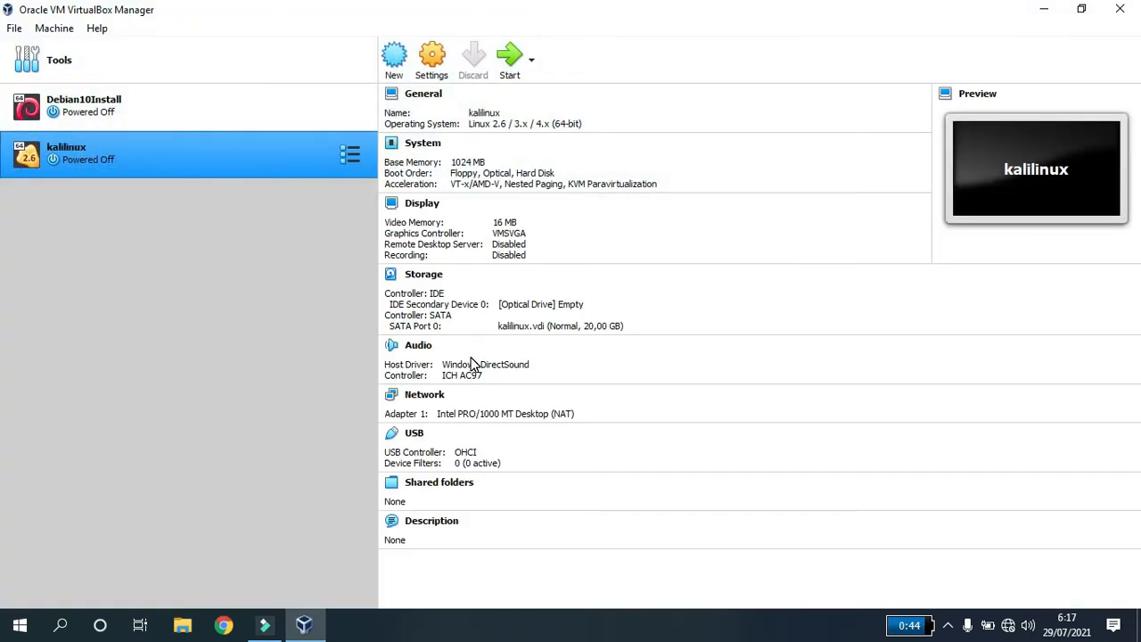
# Start a new virtual machine named linuxdebiantext with type Linux and version Debian (64-bit).
pyautogui.click(255, 261)
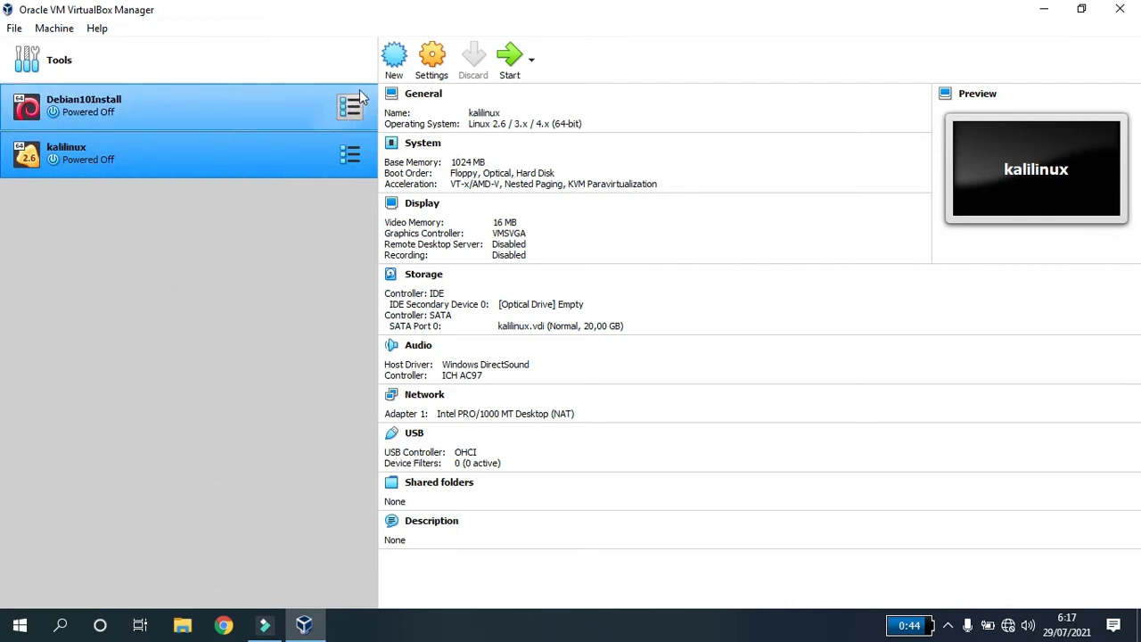
pyautogui.click(398, 59)
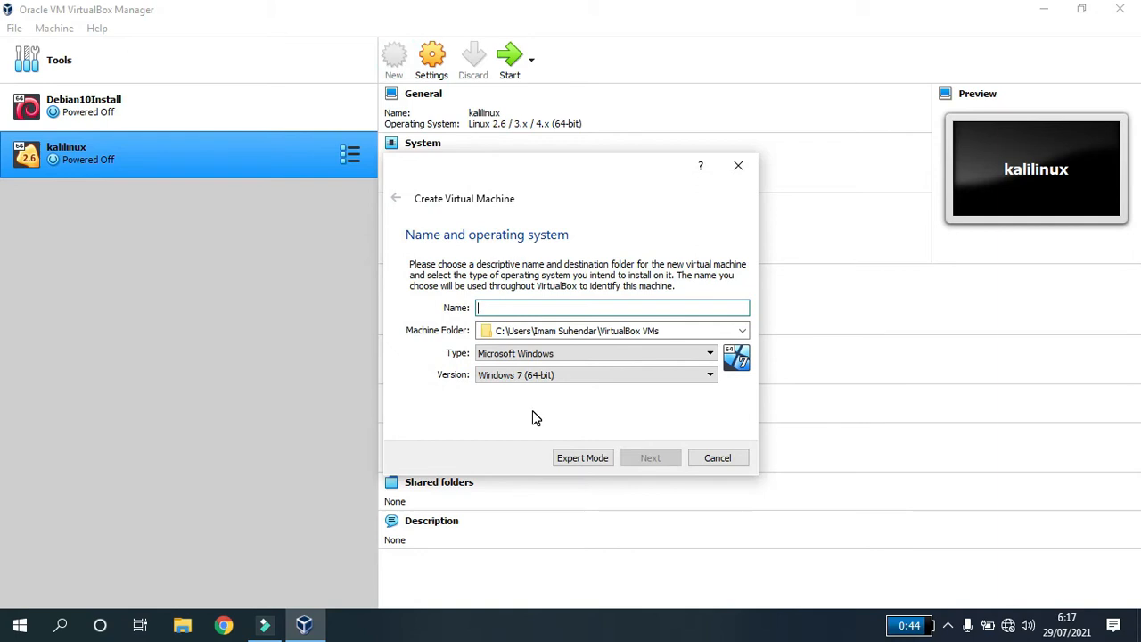
pyautogui.write('l')
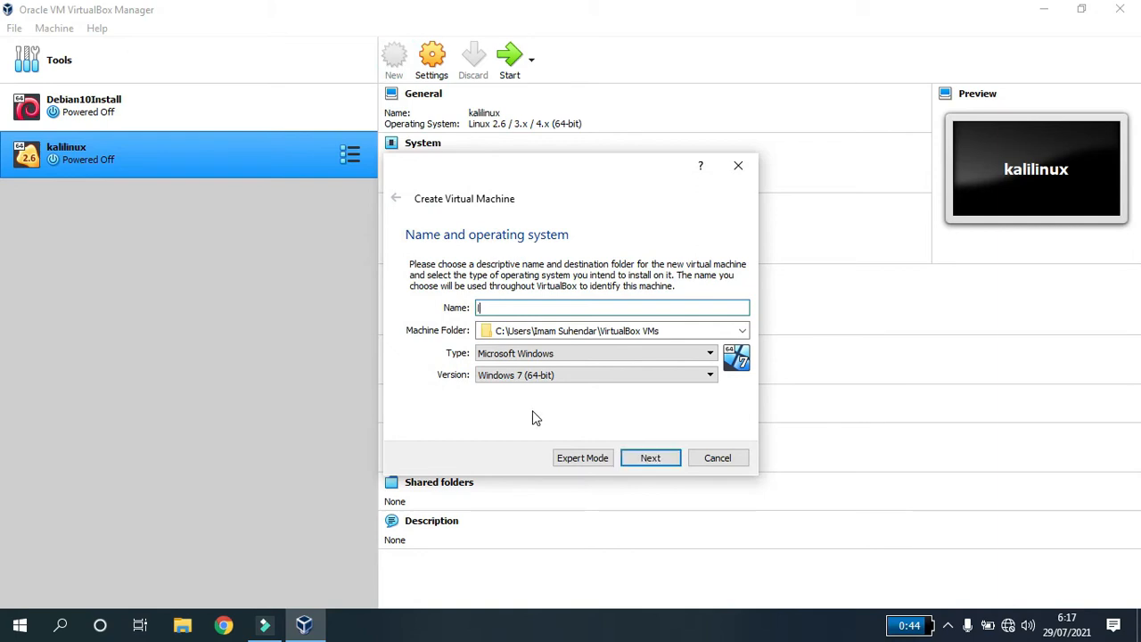
pyautogui.write('inuxdebi')
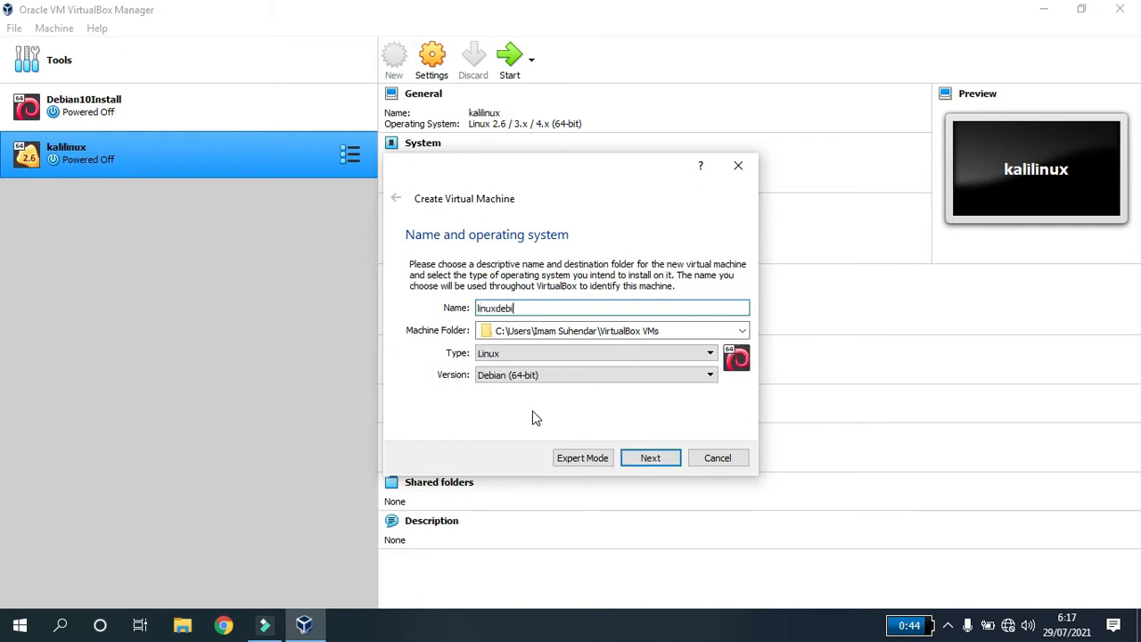
pyautogui.write('antext')
pyautogui.click(651, 458)
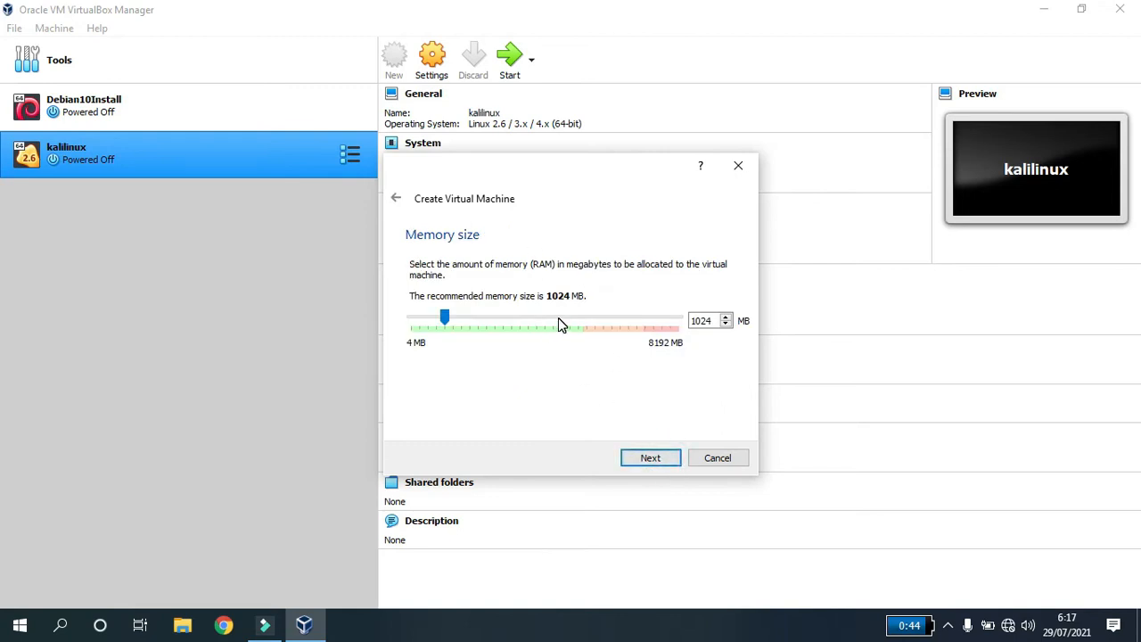
# Set the new virtual machine's memory size to 512 MB and continue to the hard disk choice.
pyautogui.click(711, 320)
pyautogui.doubleClick(710, 320)
pyautogui.write('5')
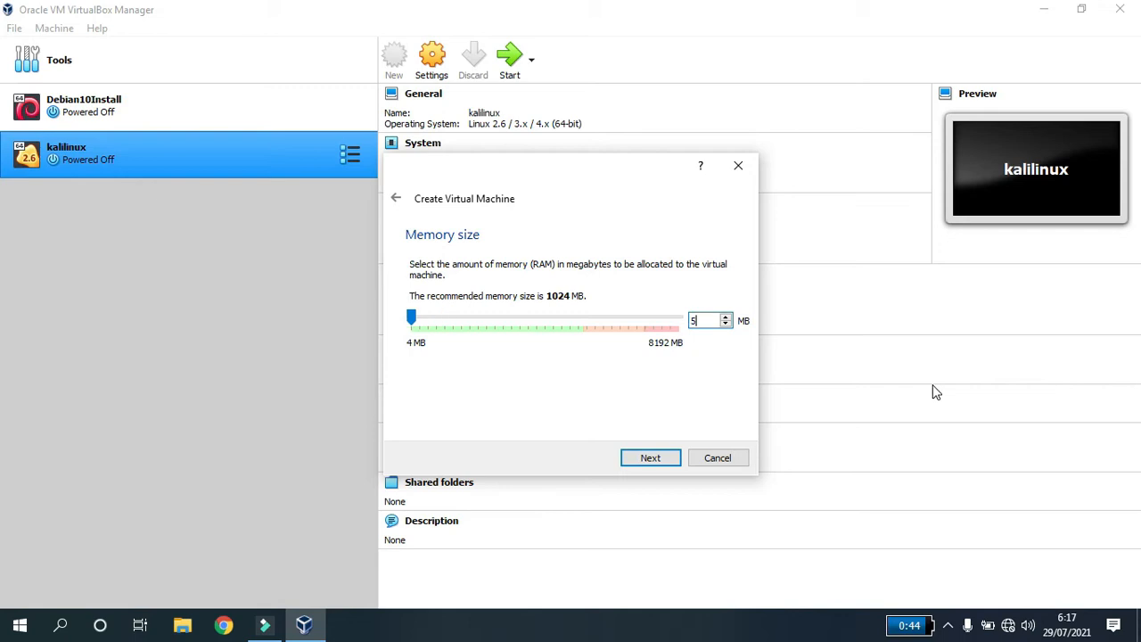
pyautogui.write('12')
pyautogui.click(675, 460)
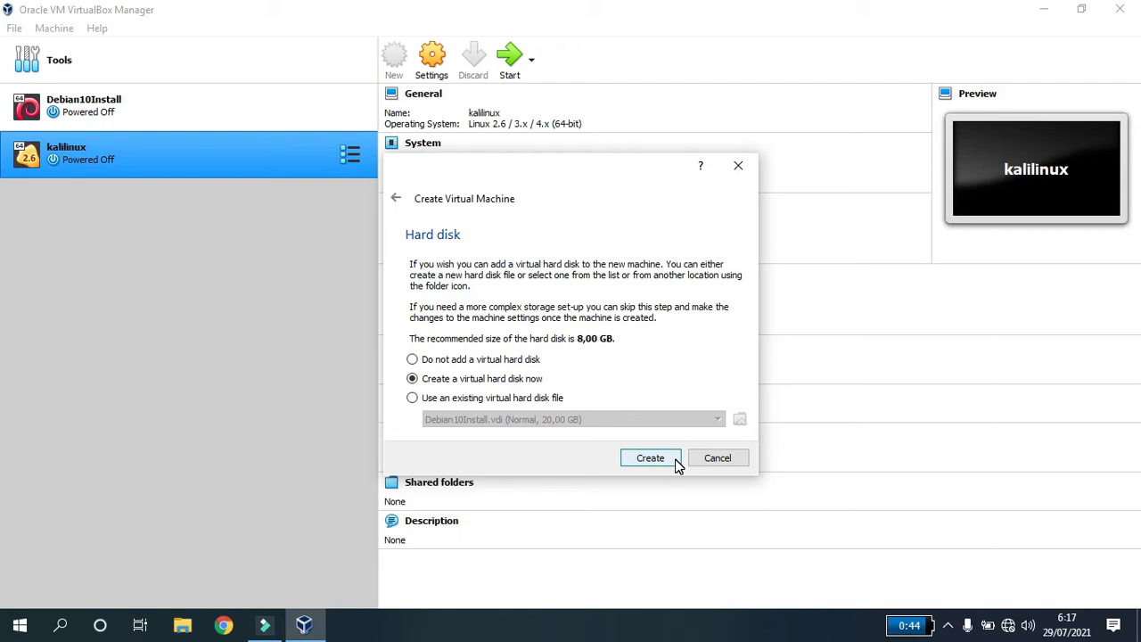
# Choose to create a virtual hard disk now, as a dynamically allocated VDI (VirtualBox Disk Image).
pyautogui.click(676, 464)
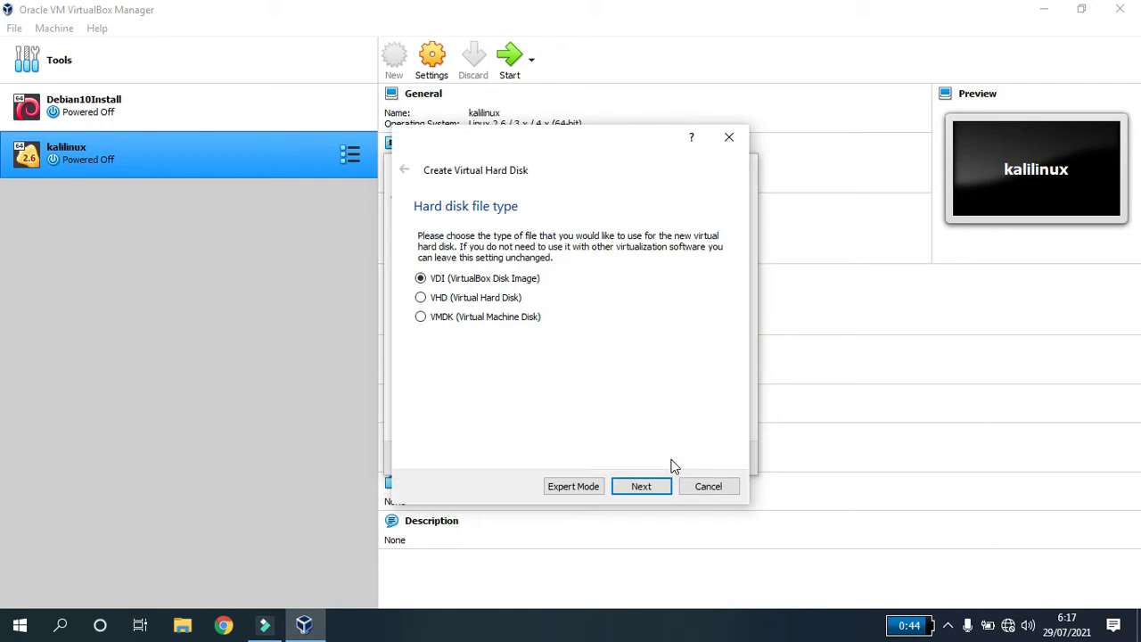
pyautogui.click(660, 486)
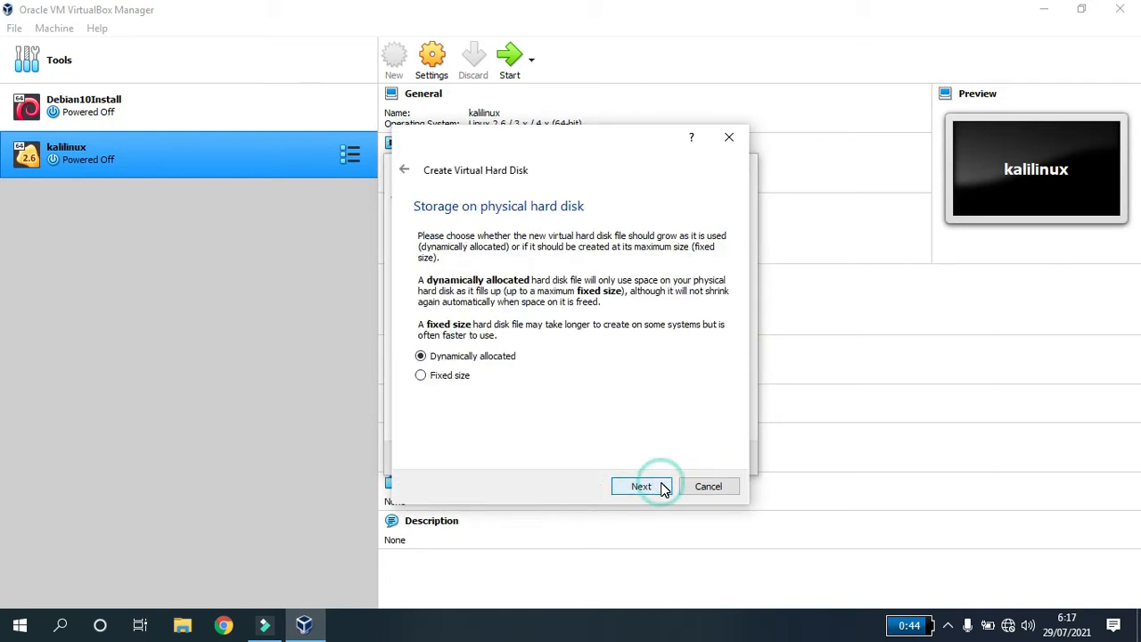
pyautogui.click(649, 491)
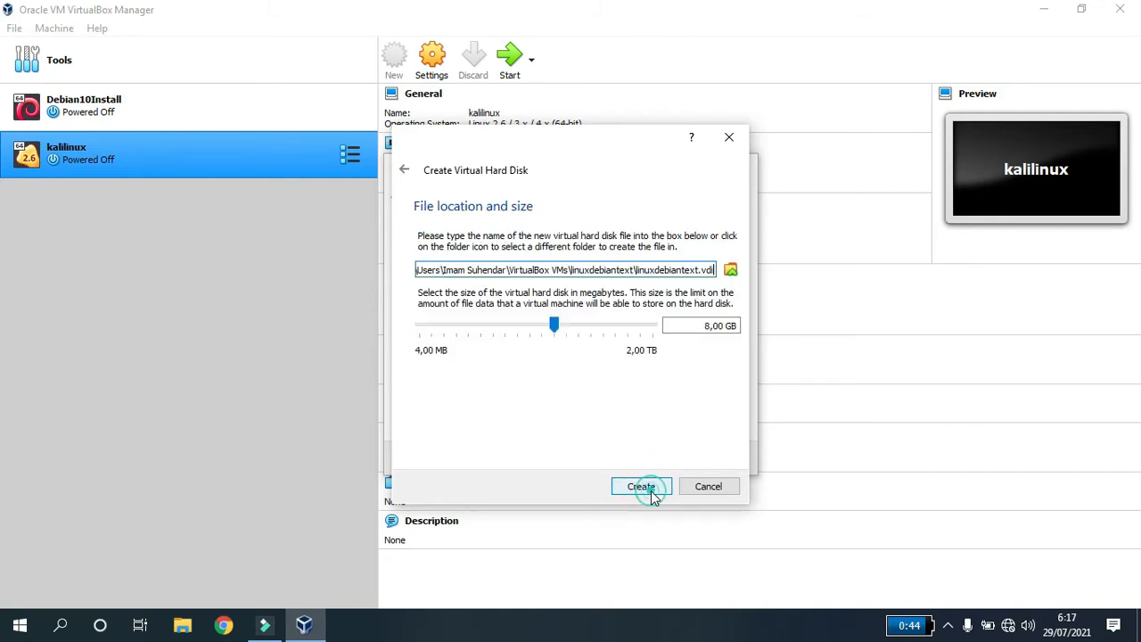
# Set the virtual hard disk size to 15 GB and create the disk.
pyautogui.click(707, 326)
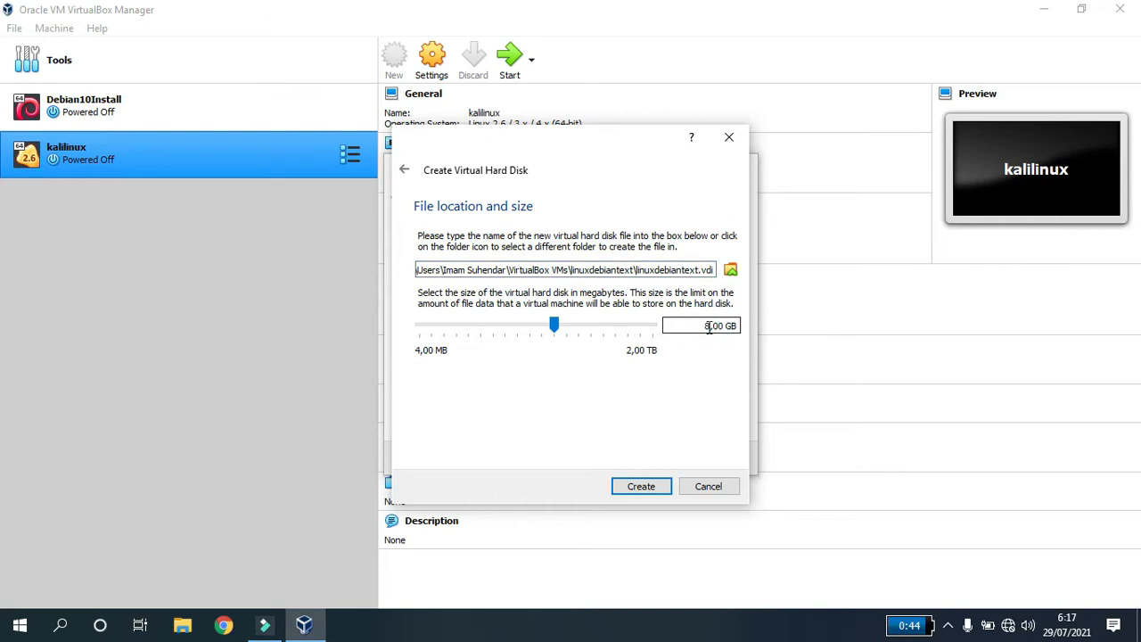
pyautogui.click(708, 326)
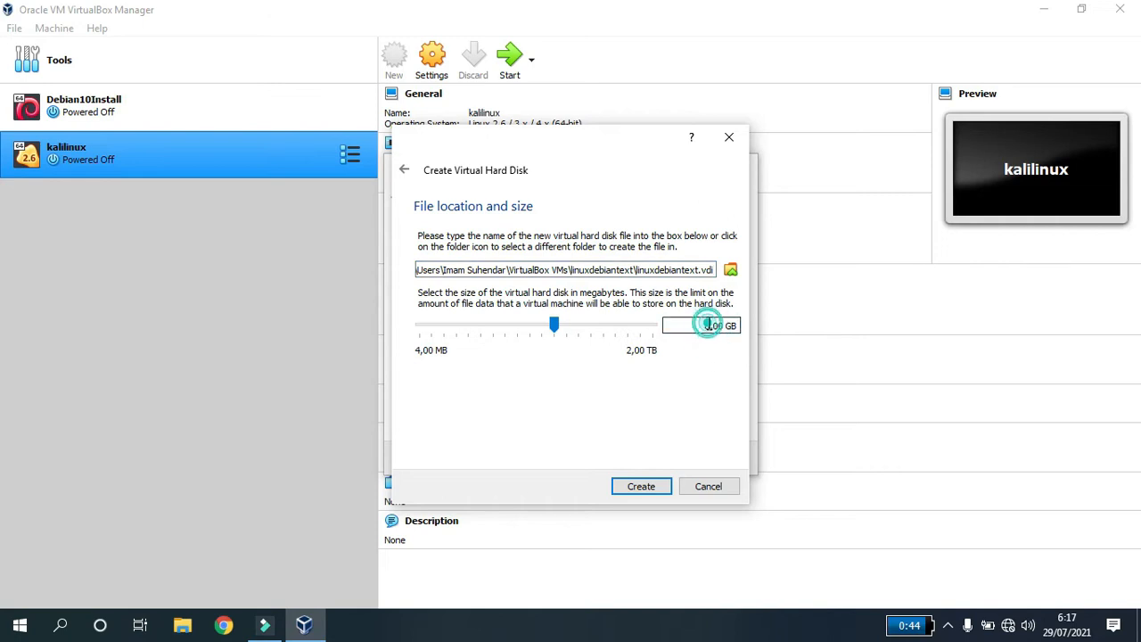
pyautogui.press('Right')
pyautogui.press('BackSpace')
pyautogui.write('15')
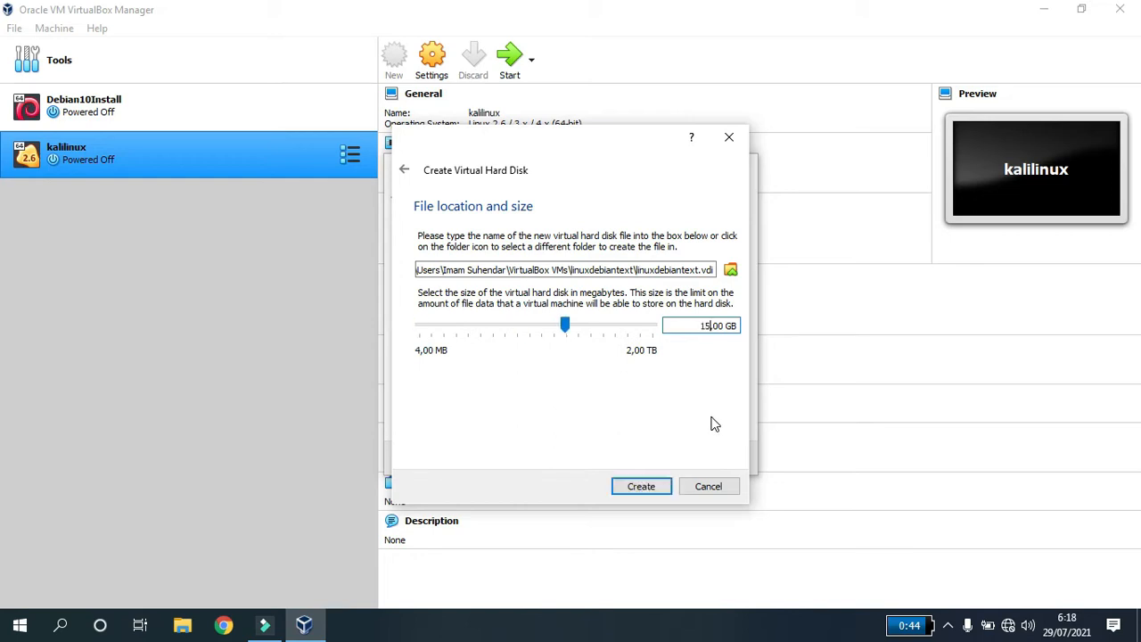
pyautogui.click(645, 489)
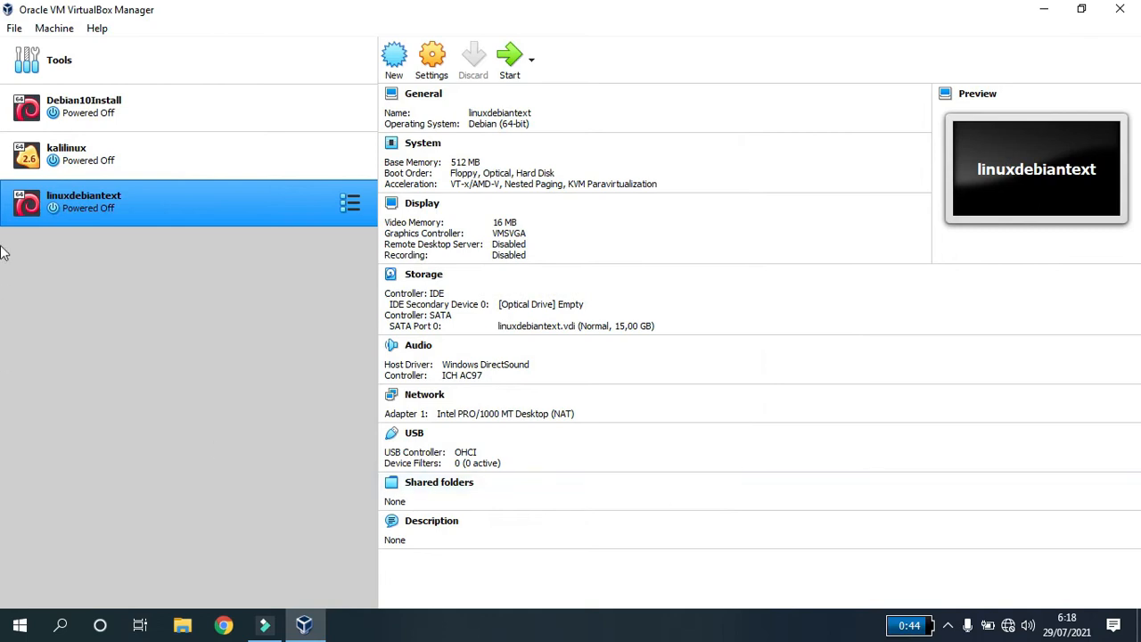
# Examine the attachment types available for network Adapter 1 in the linuxdebiantext machine's settings.
pyautogui.click(428, 73)
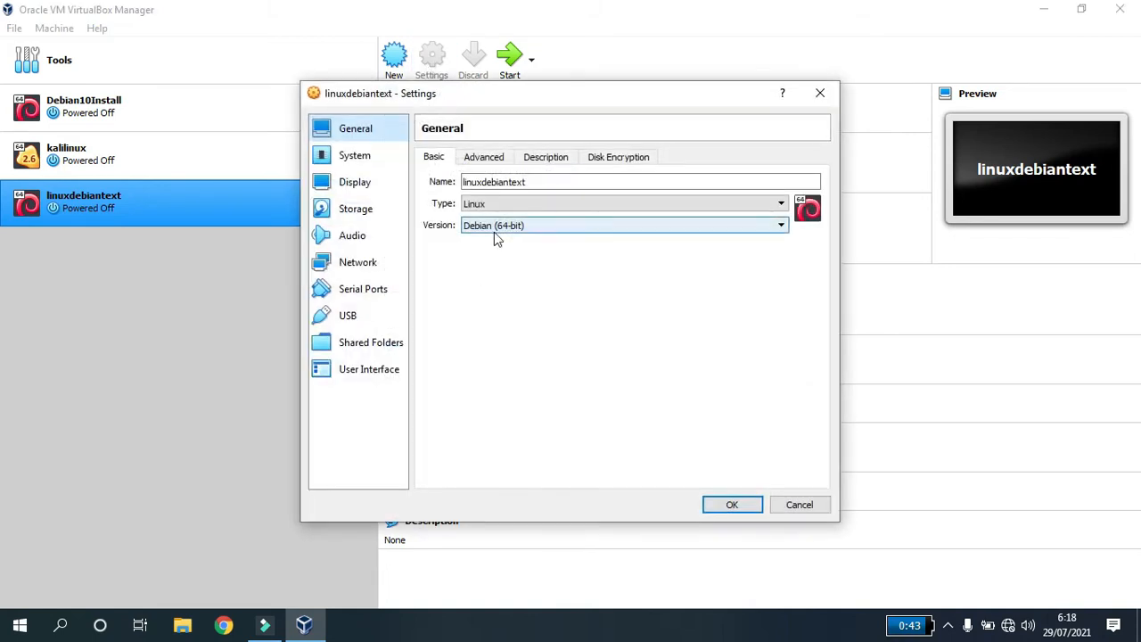
pyautogui.click(368, 265)
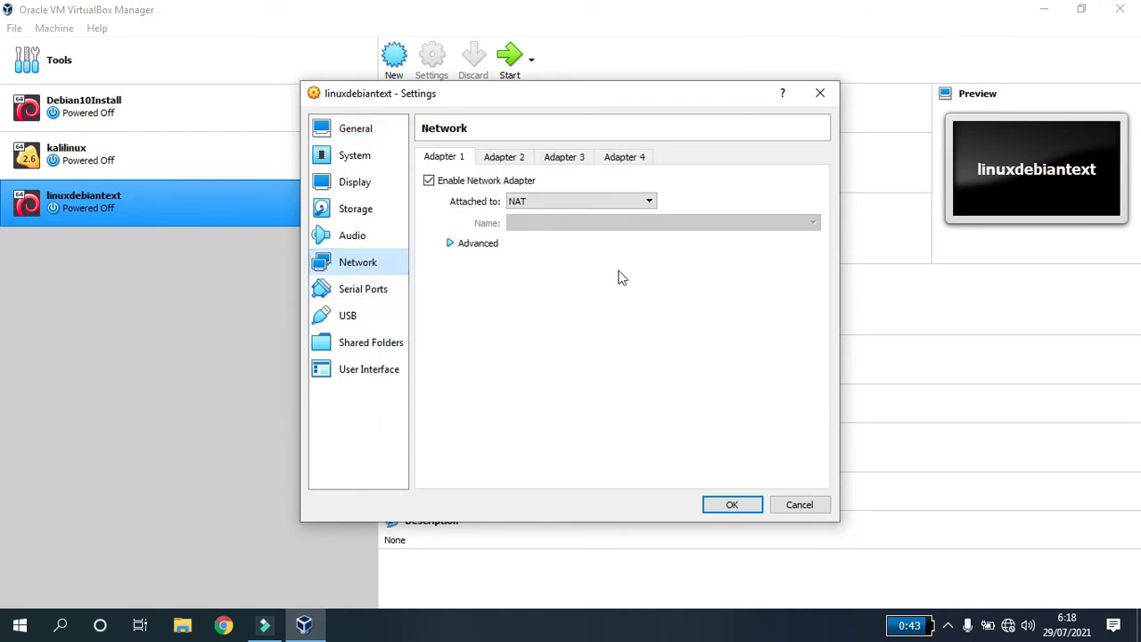
pyautogui.click(610, 205)
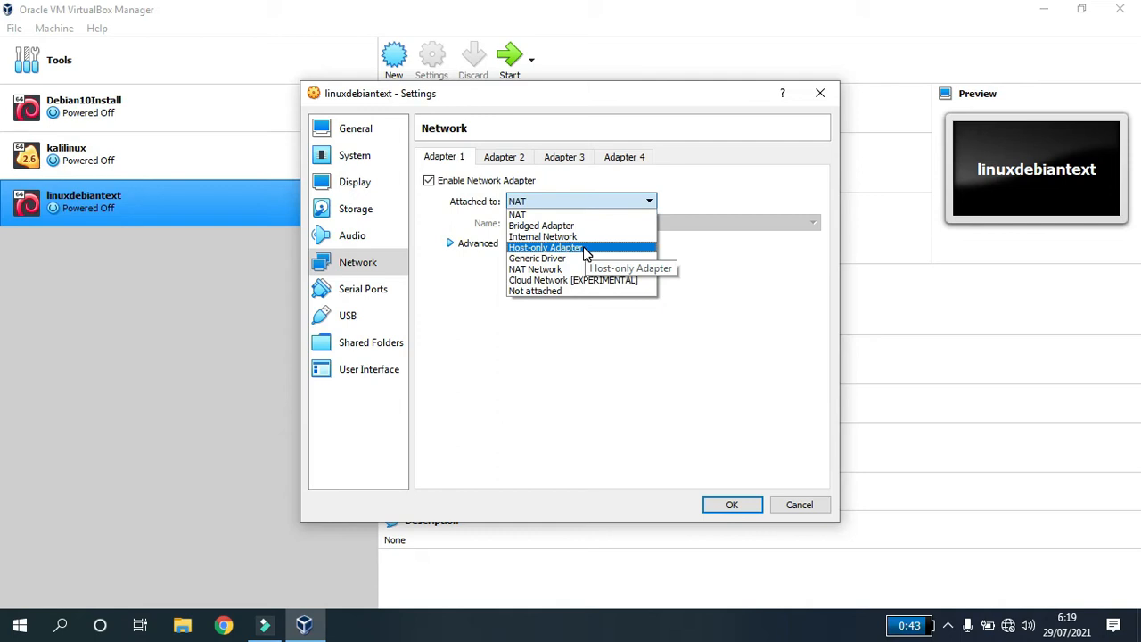
pyautogui.click(547, 359)
pyautogui.click(546, 357)
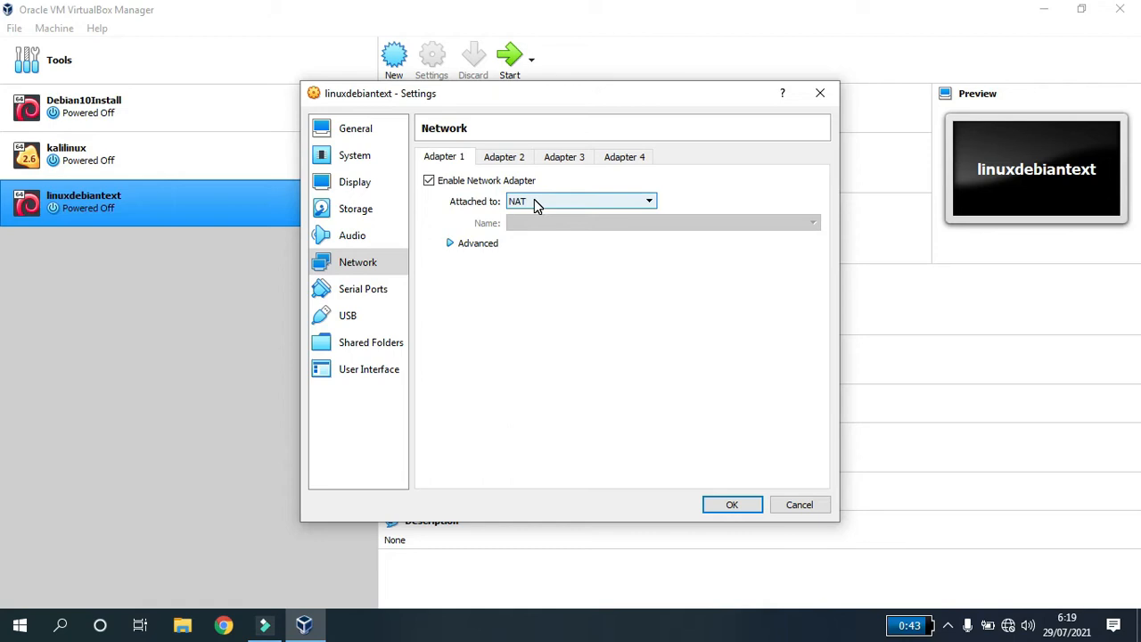
# Load the debian-10.4.0-amd64-DVD-1 image into the empty IDE optical drive and save the machine's settings.
pyautogui.click(350, 219)
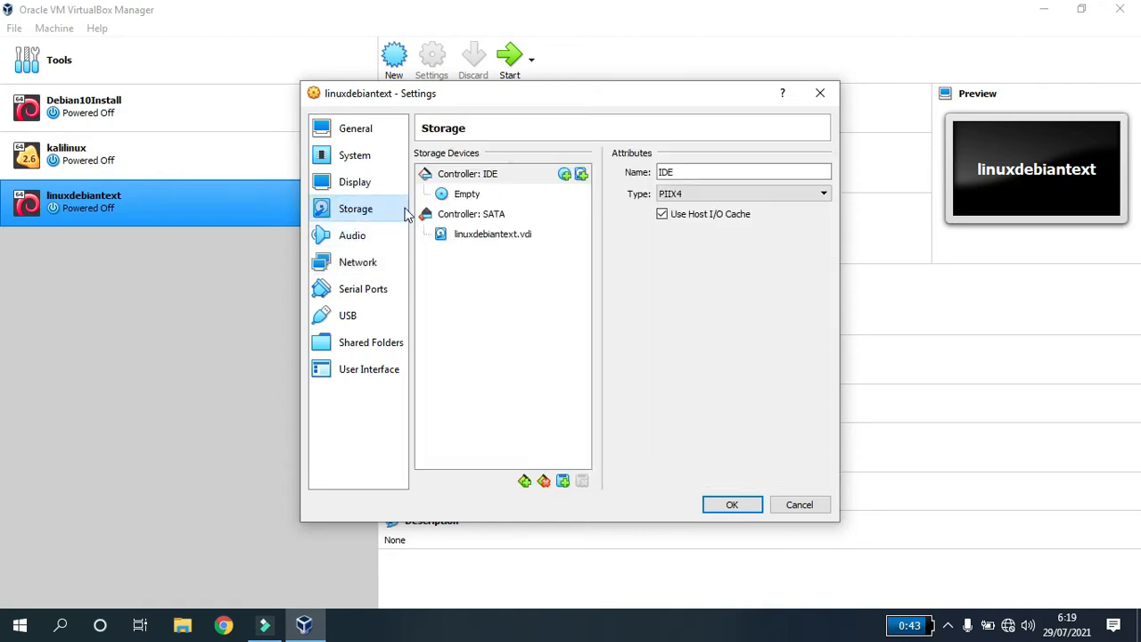
pyautogui.click(470, 198)
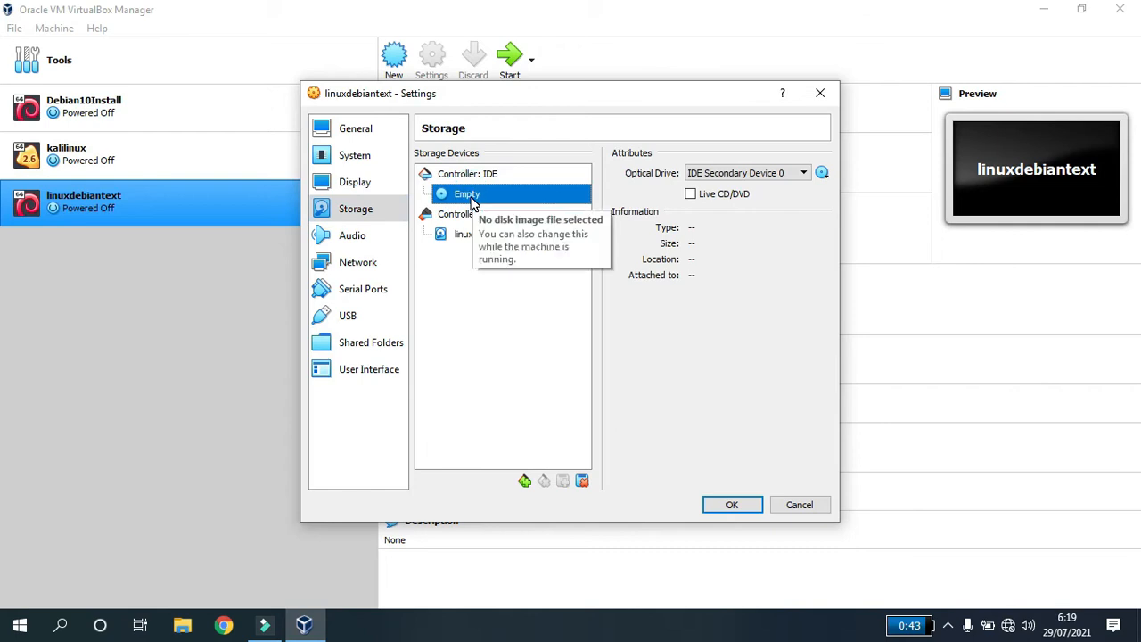
pyautogui.click(822, 174)
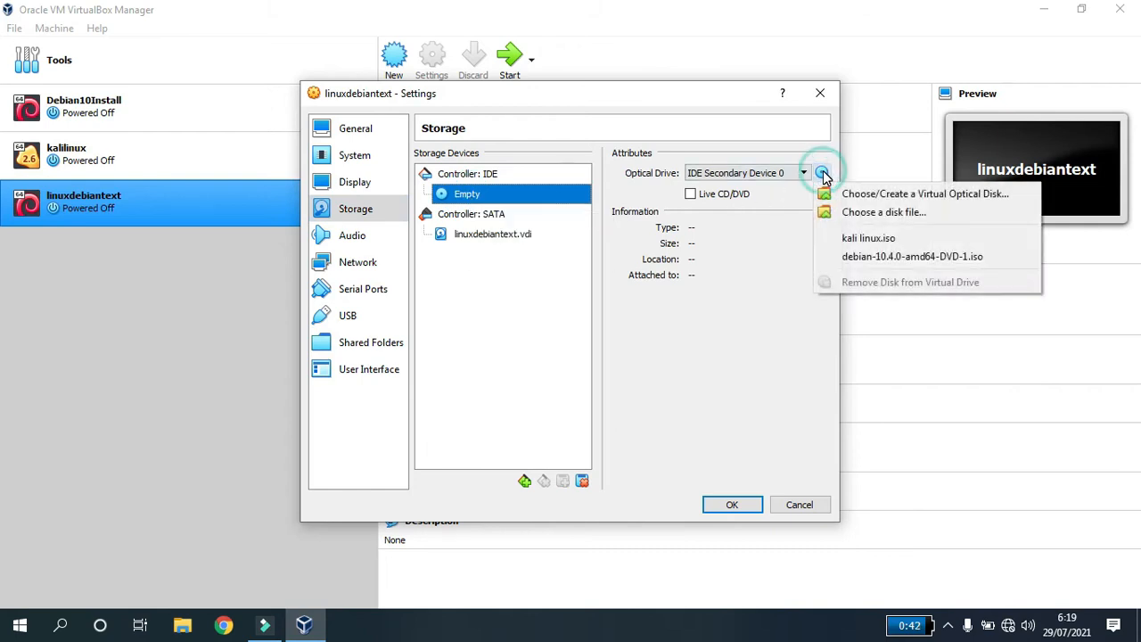
pyautogui.click(919, 217)
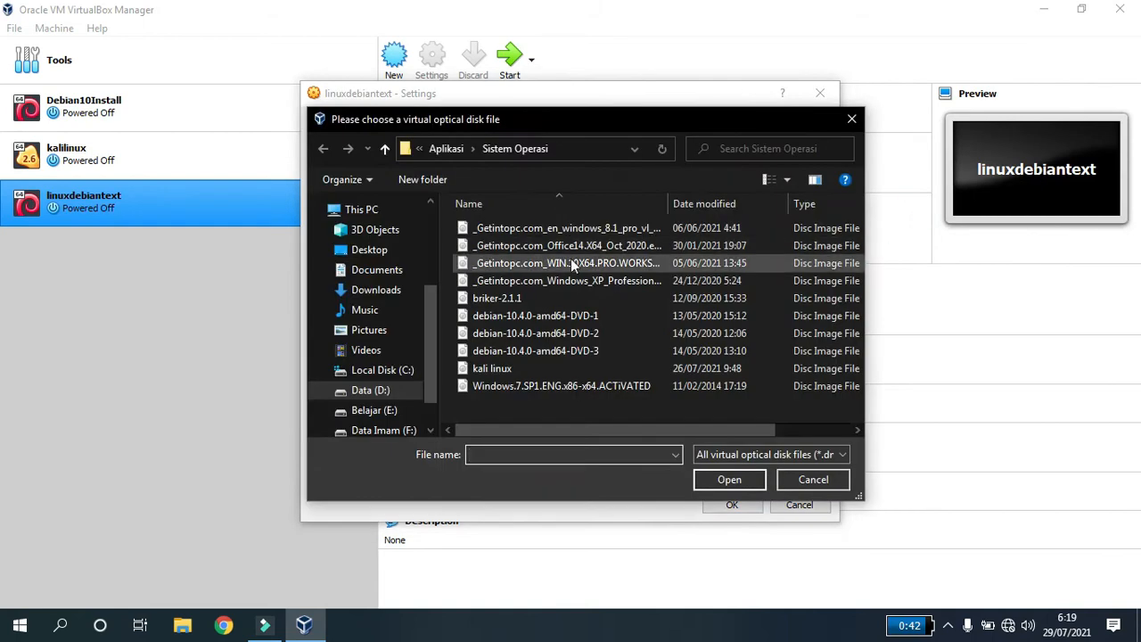
pyautogui.click(571, 316)
pyautogui.click(731, 481)
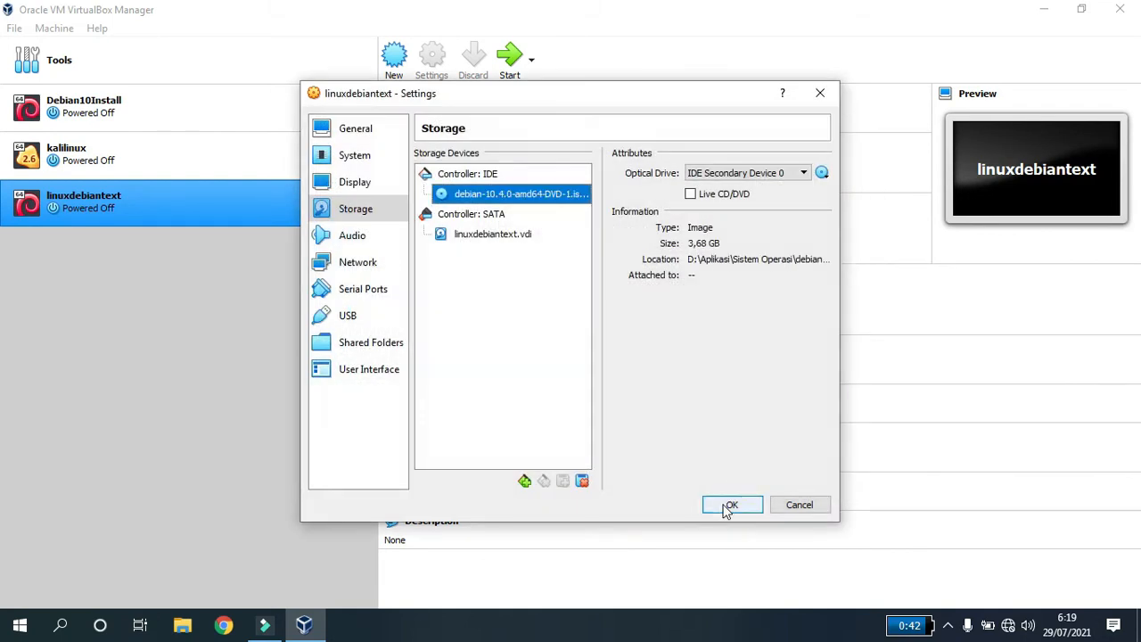
pyautogui.click(731, 504)
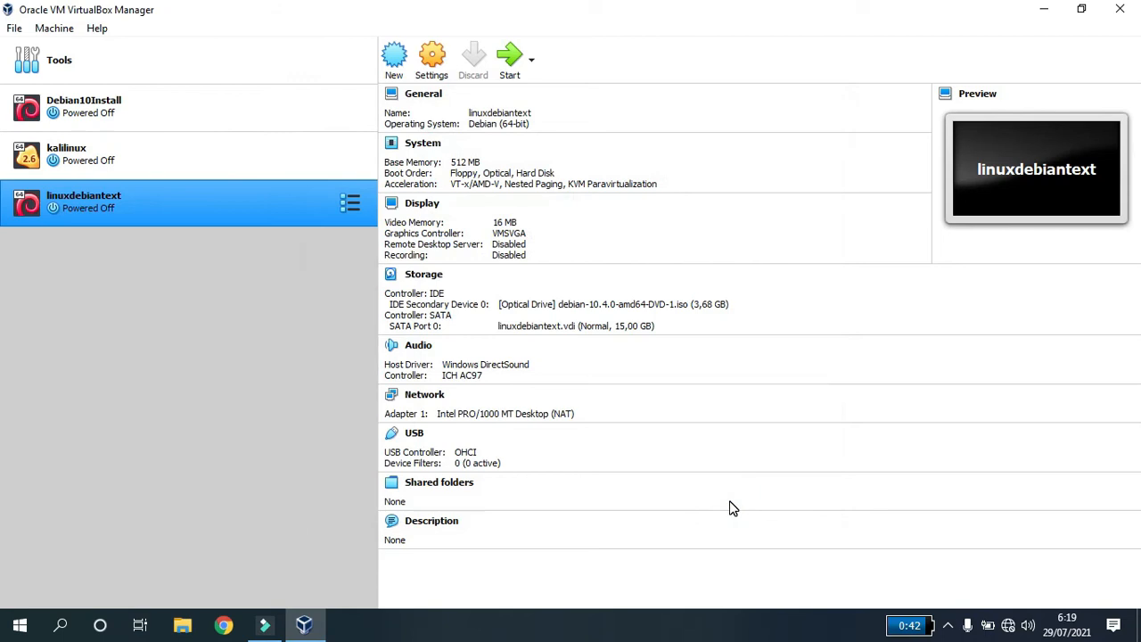
# Start the linuxdebiantext machine with debian-10.4.0-amd64-DVD-1.iso as the start-up disk and dismiss the keyboard capture notice.
pyautogui.click(513, 59)
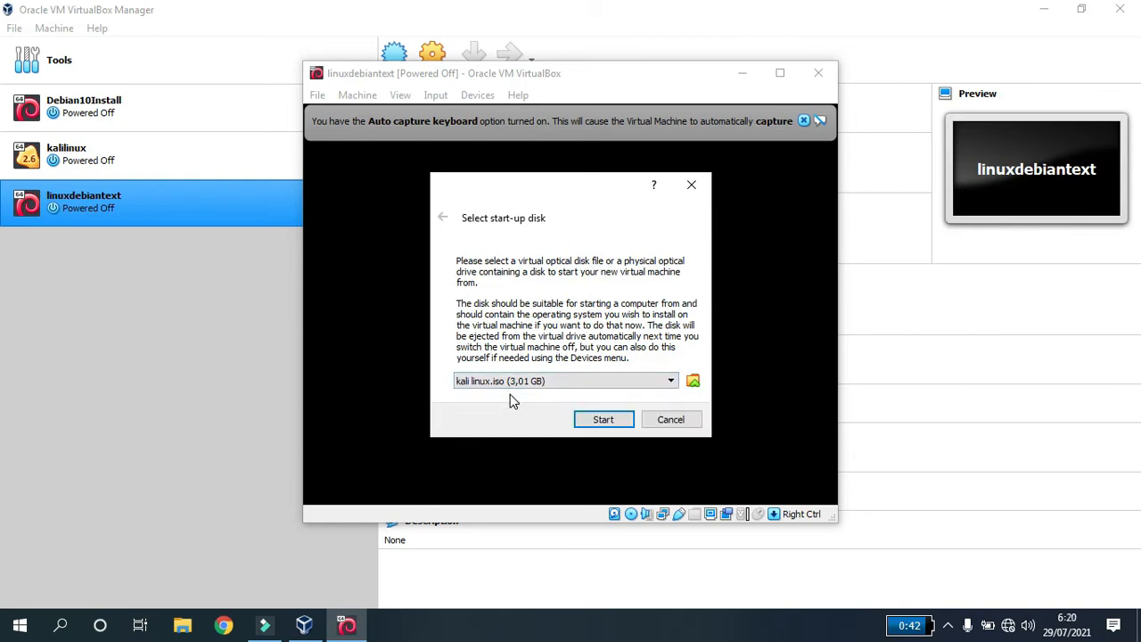
pyautogui.click(696, 385)
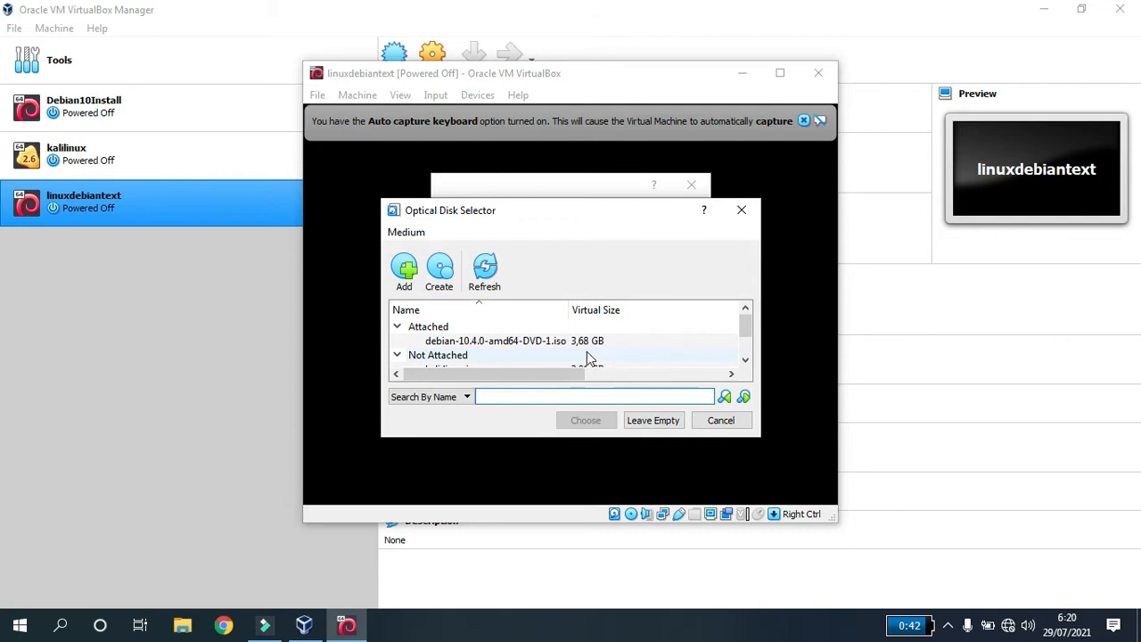
pyautogui.click(539, 343)
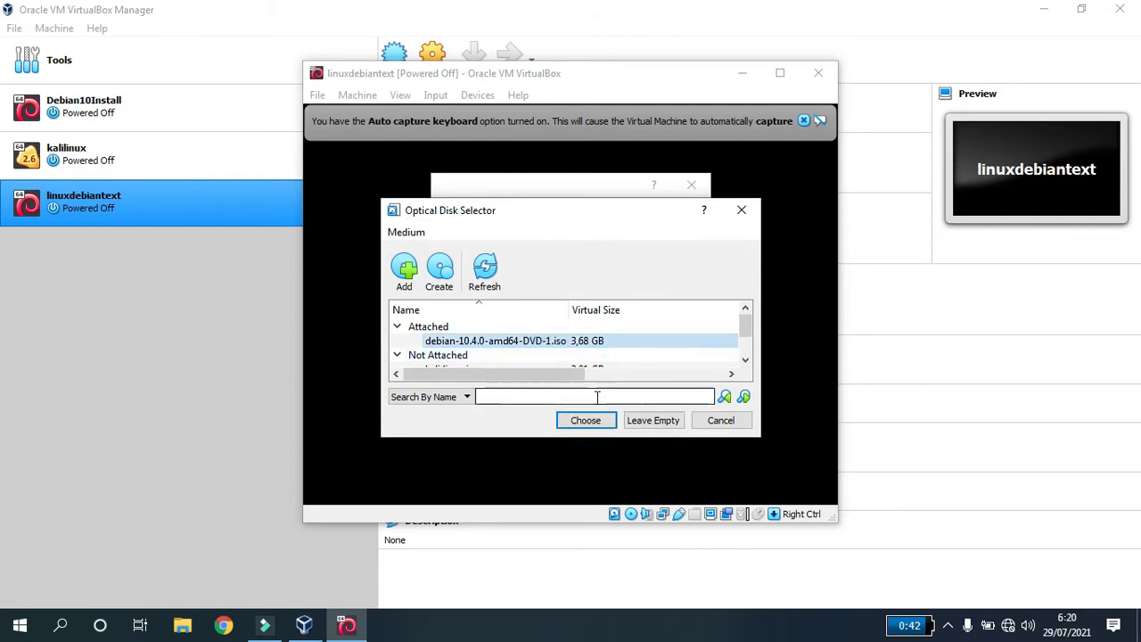
pyautogui.click(586, 421)
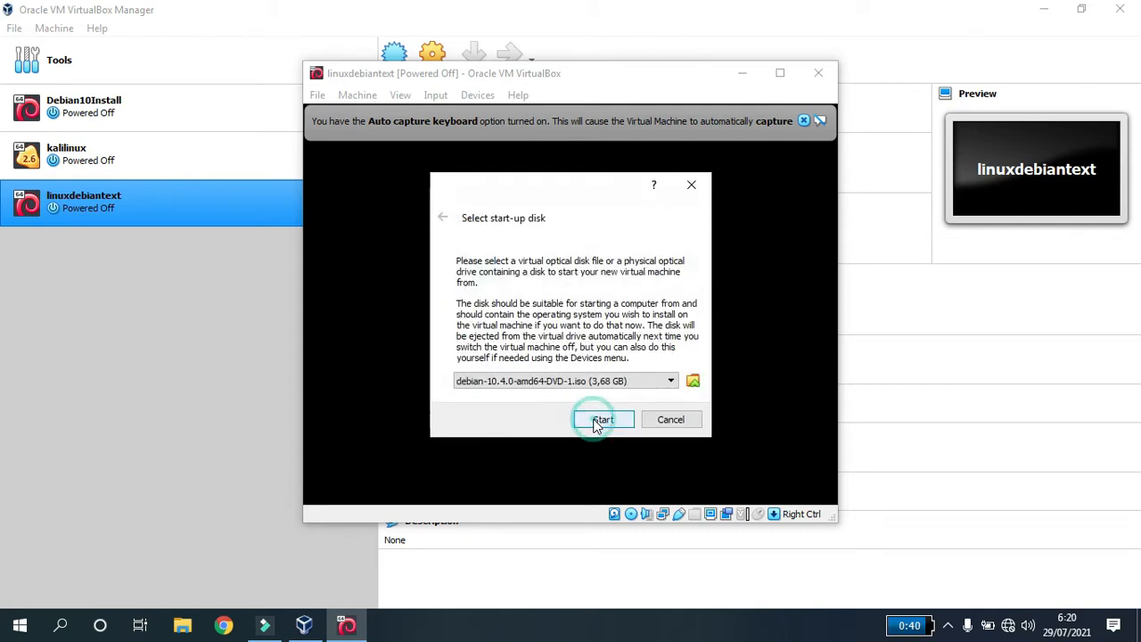
pyautogui.click(605, 420)
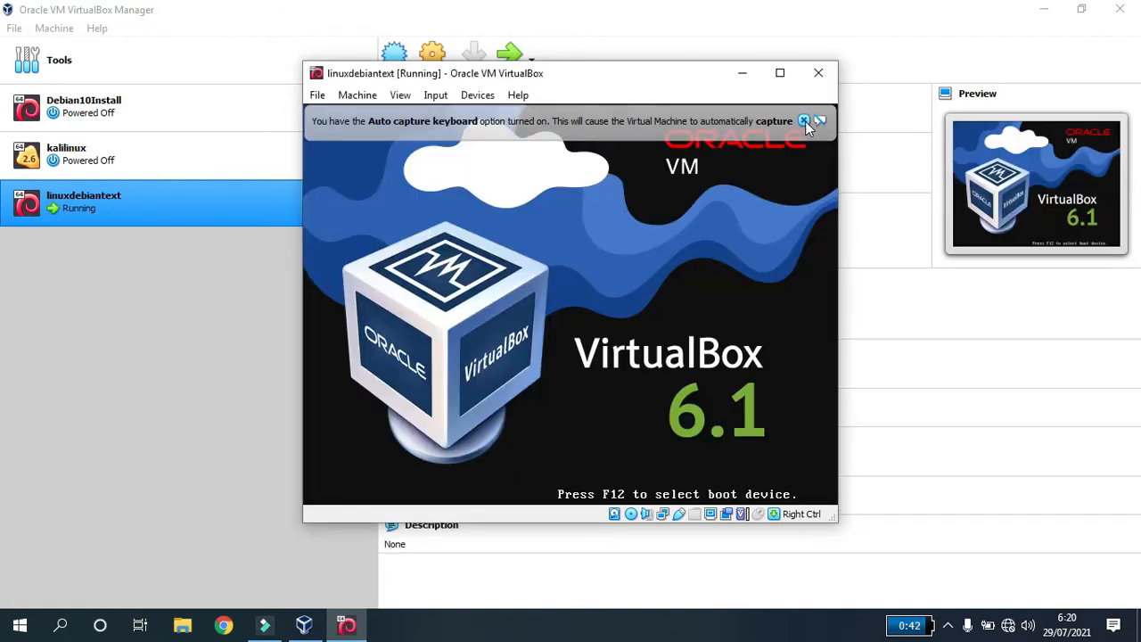
pyautogui.click(804, 120)
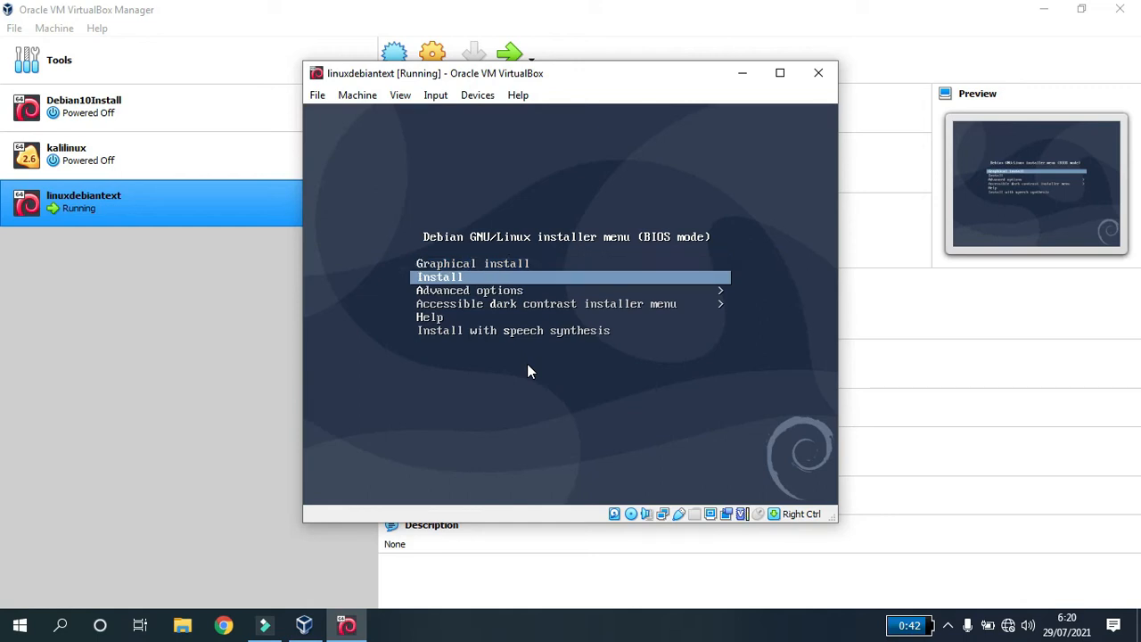
# Launch the text-mode Install option from the Debian GNU/Linux installer menu.
pyautogui.press('Down')
pyautogui.press('Up')
pyautogui.press('Down')
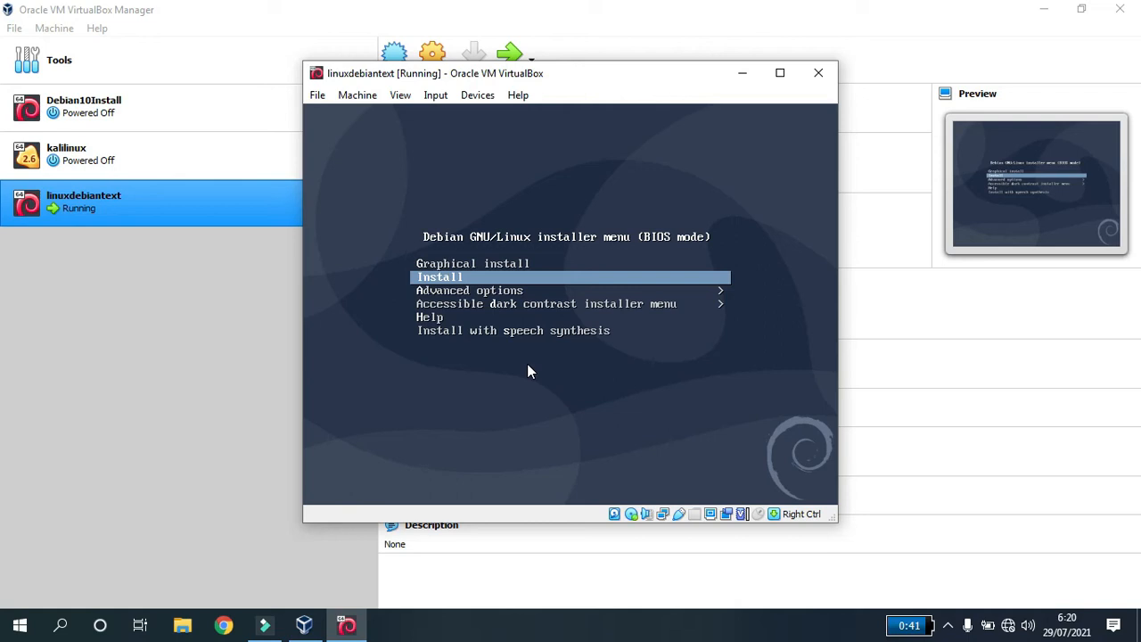
pyautogui.press('Return')
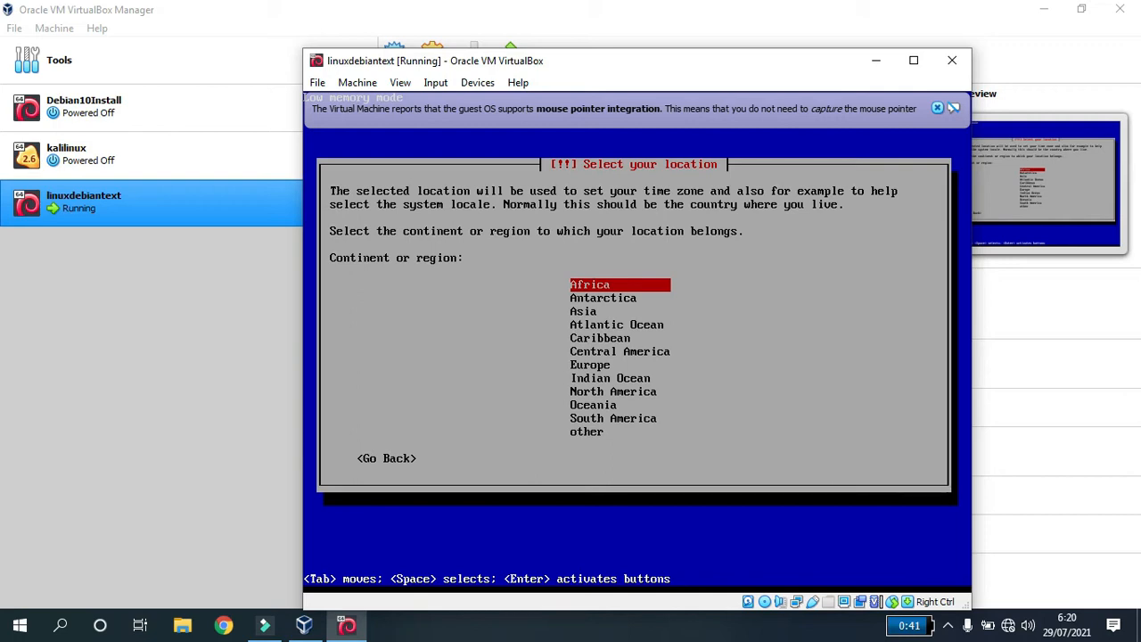
# Choose Asia as the continent or region for the installation's location.
pyautogui.press('Down')
pyautogui.press('Down')
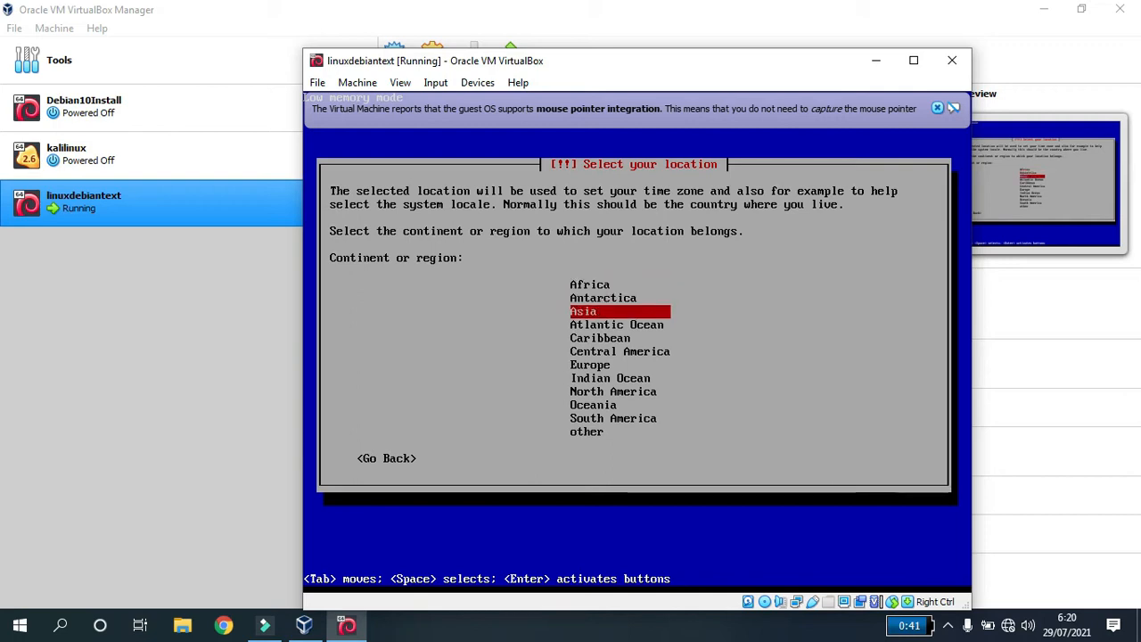
pyautogui.press('Return')
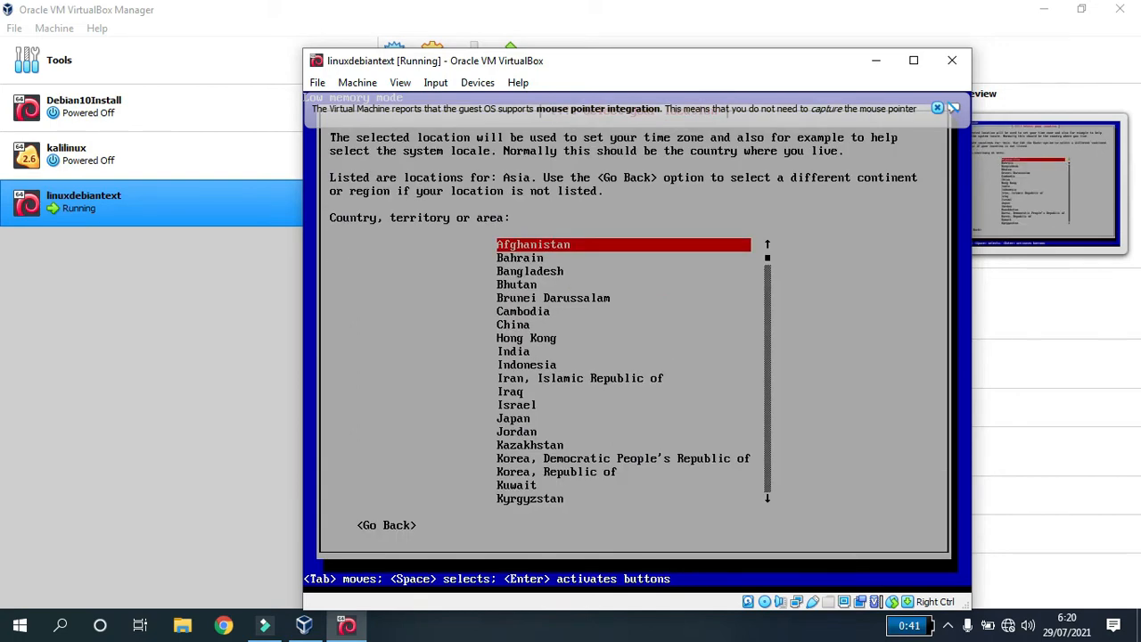
# Set the country to Indonesia with the American English keymap, and dismiss the mouse pointer integration notice.
pyautogui.press('Down')
pyautogui.press('Down')
pyautogui.press('Down')
pyautogui.press('Down')
pyautogui.press('Down')
pyautogui.press('Down')
pyautogui.press('Down')
pyautogui.press('Down')
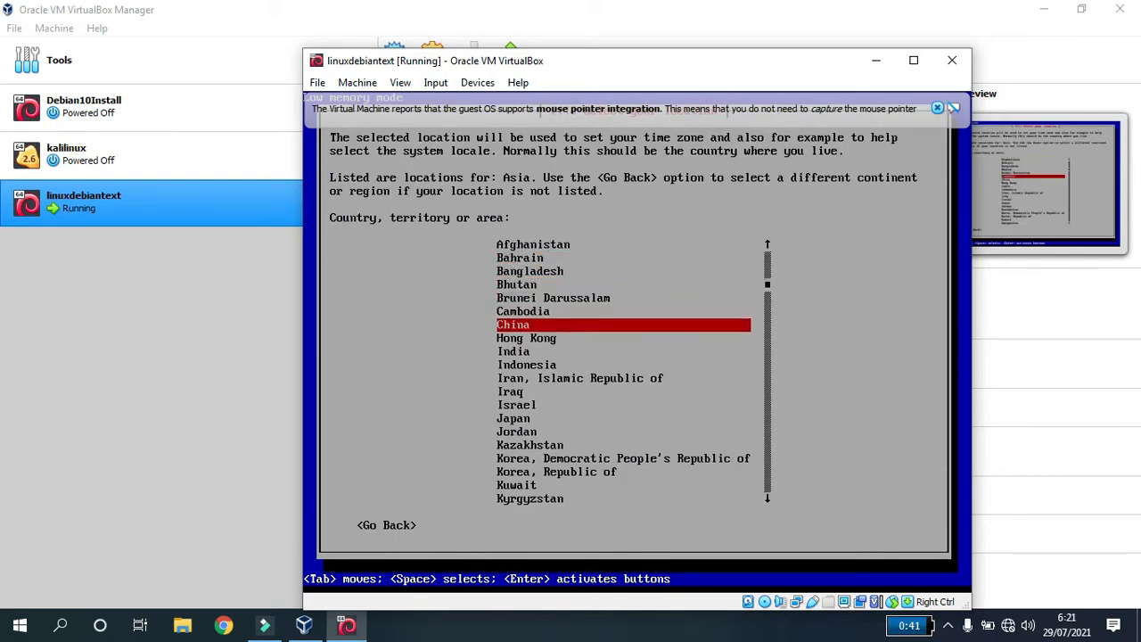
pyautogui.press('Down')
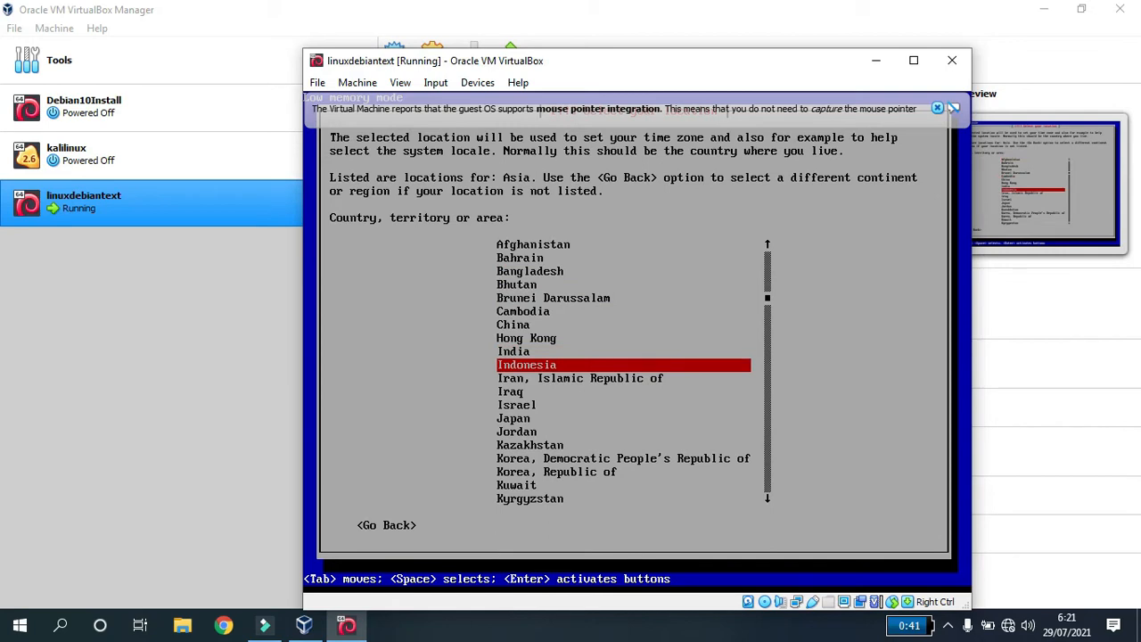
pyautogui.press('Return')
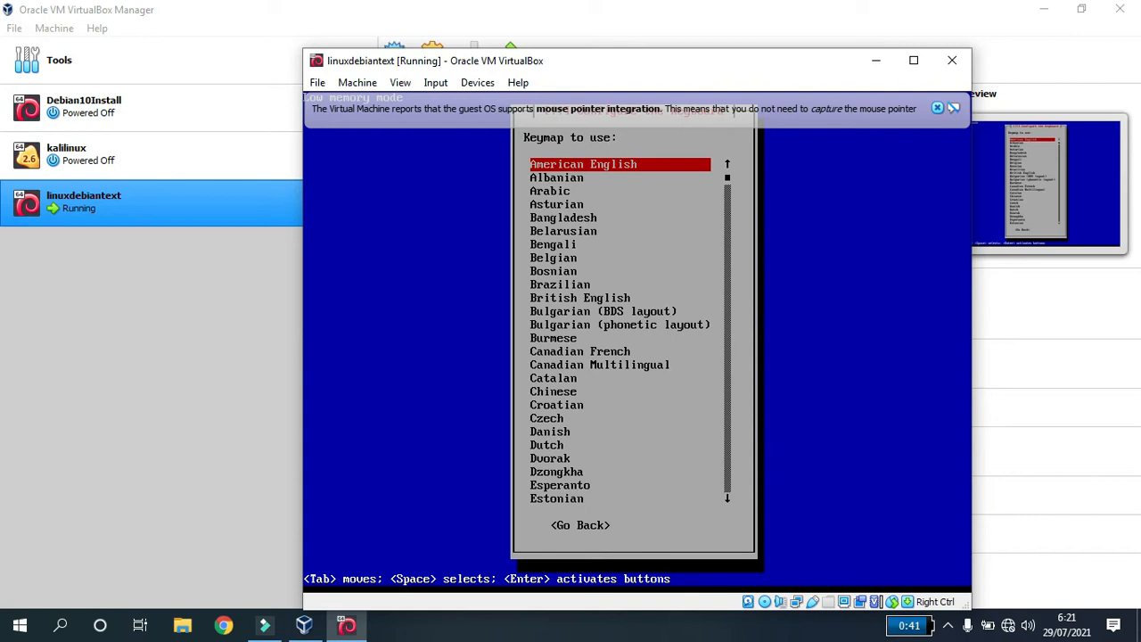
pyautogui.press('Return')
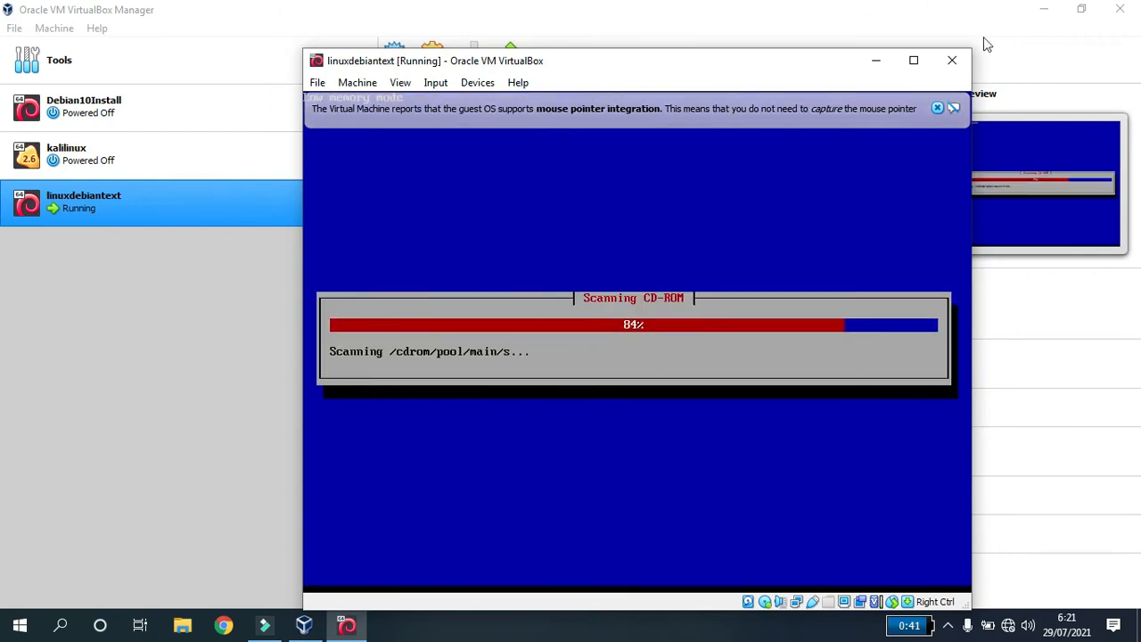
pyautogui.click(937, 108)
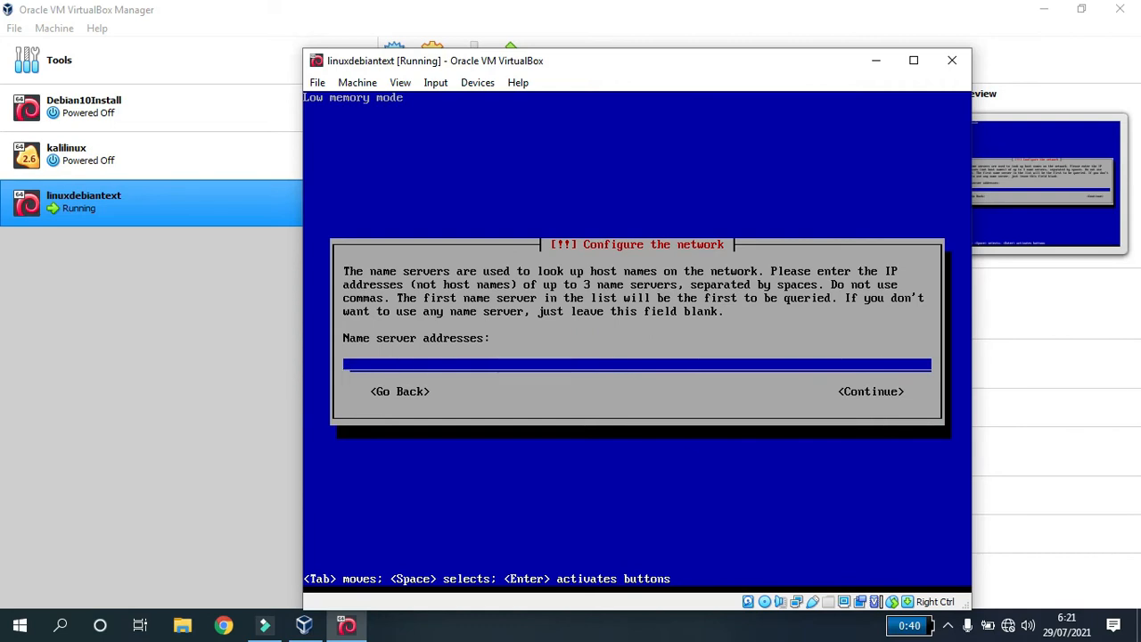
# Back out of the name server and hostname prompts and choose not to configure the network at this time.
pyautogui.press('Tab')
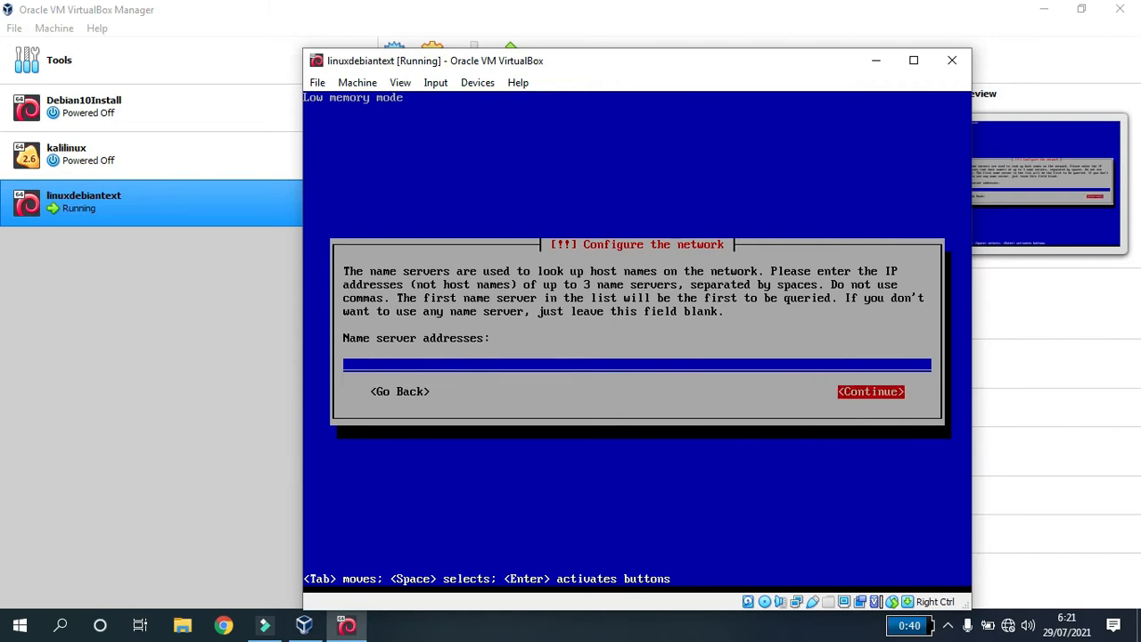
pyautogui.press('Tab')
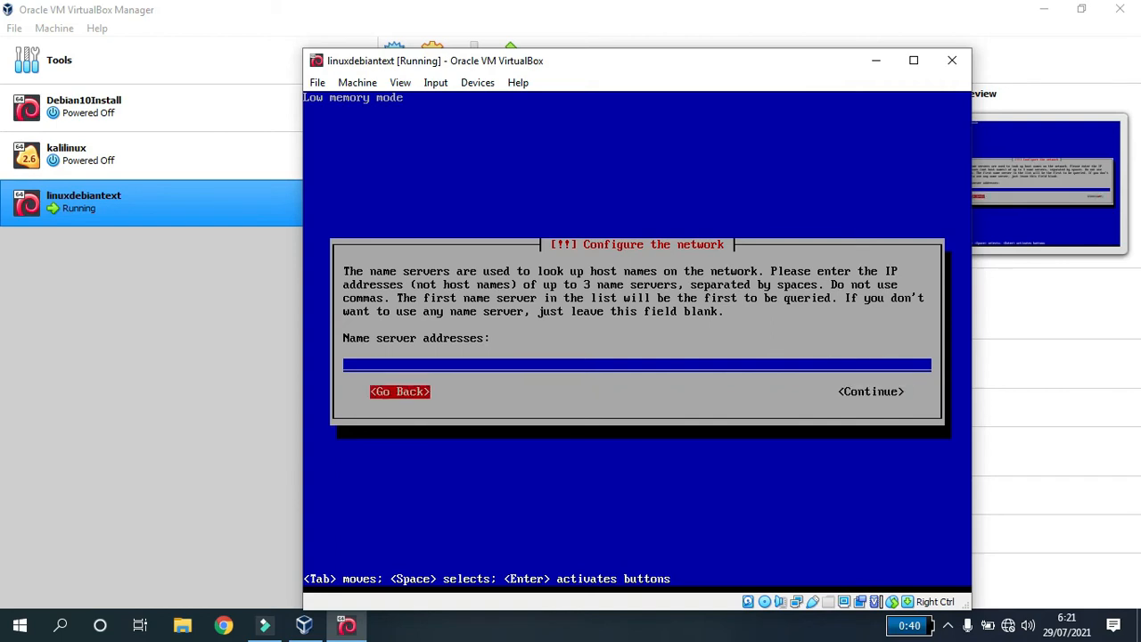
pyautogui.press('Return')
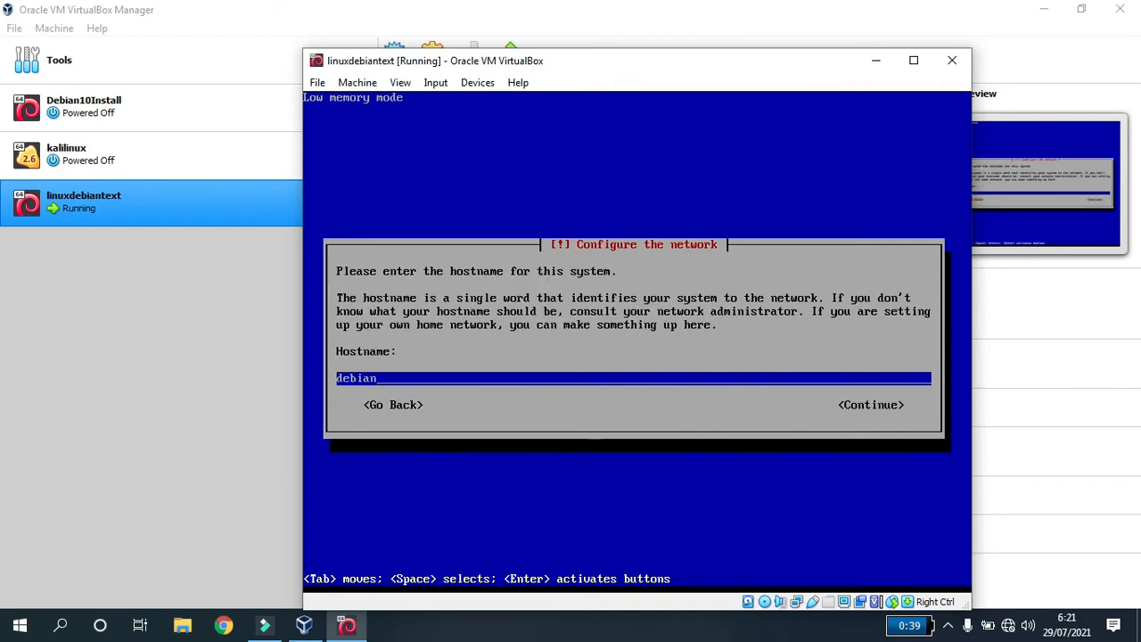
pyautogui.press('Tab')
pyautogui.press('Tab')
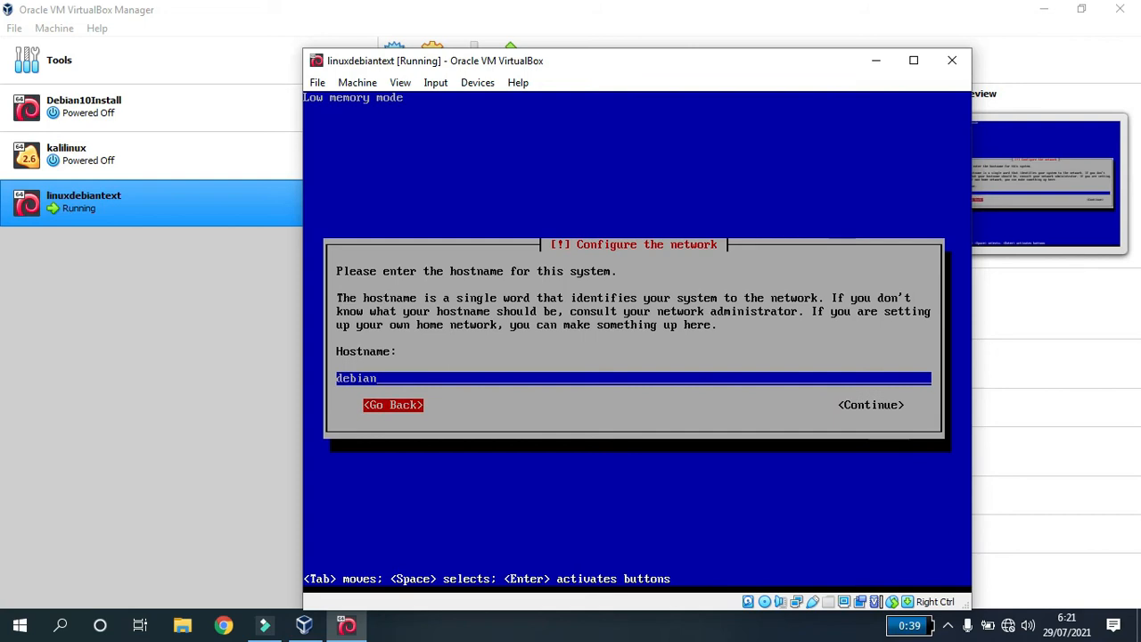
pyautogui.press('Return')
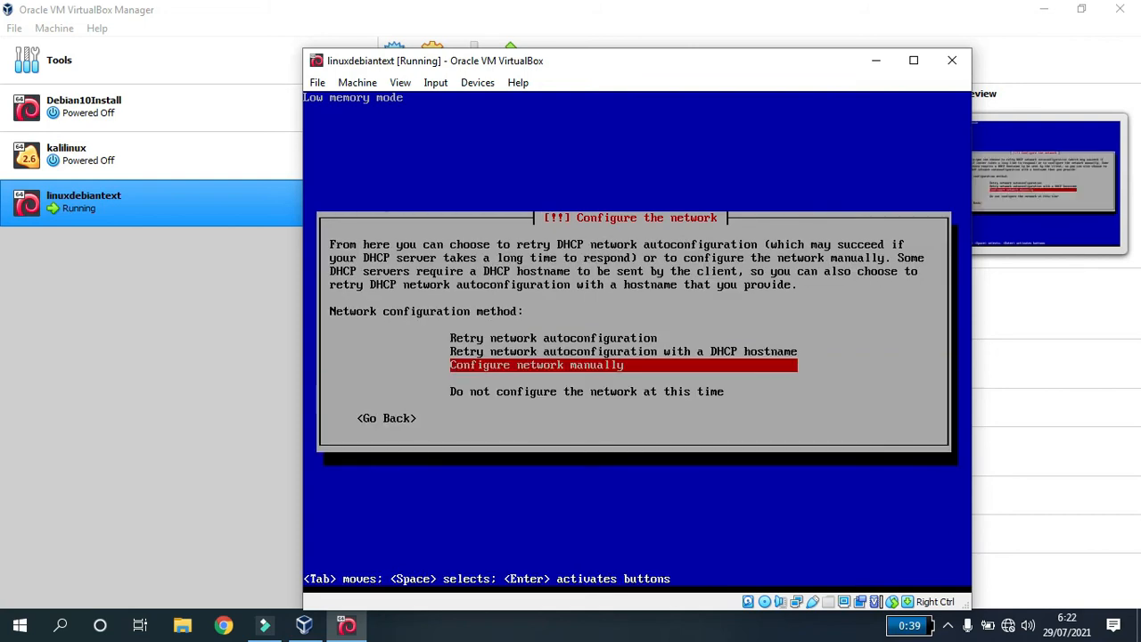
pyautogui.press('Down')
pyautogui.press('Down')
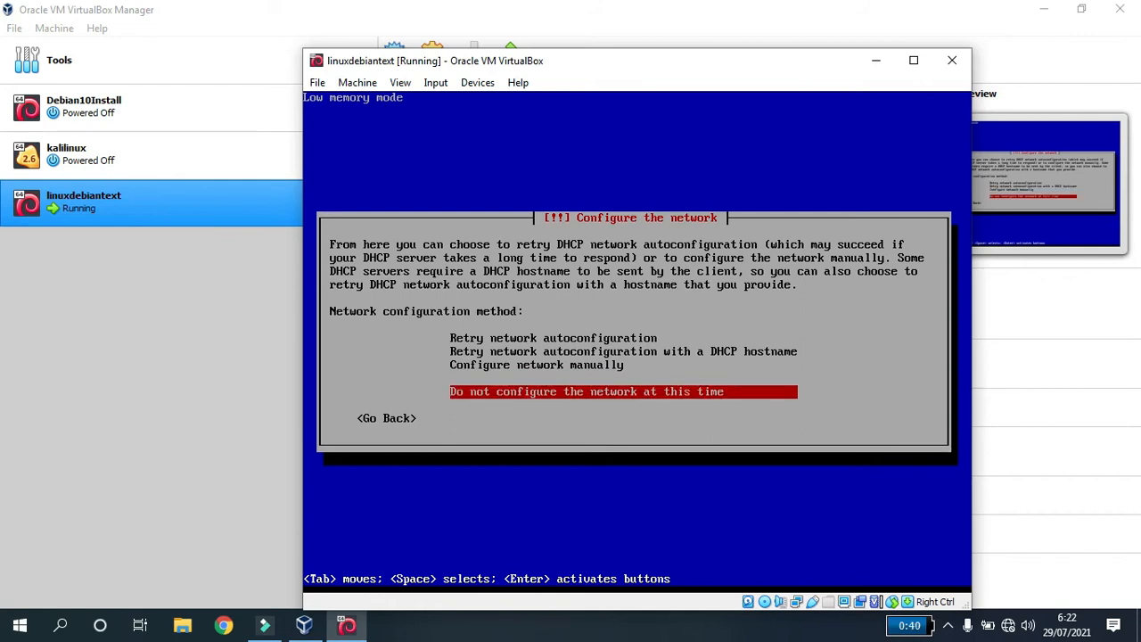
pyautogui.press('Return')
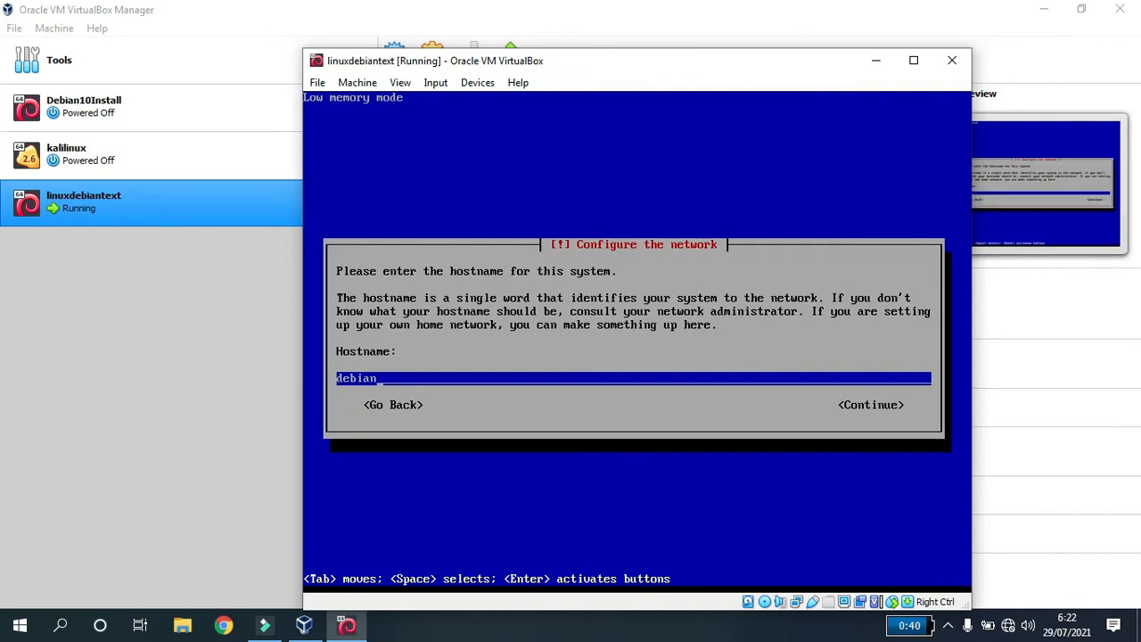
# Replace the default hostname with a custom one for the system and continue to the user setup.
pyautogui.press('BackSpace')
pyautogui.press('BackSpace')
pyautogui.press('BackSpace')
pyautogui.press('BackSpace')
pyautogui.press('BackSpace')
pyautogui.write('am')
pyautogui.press('Tab')
pyautogui.press('Return')
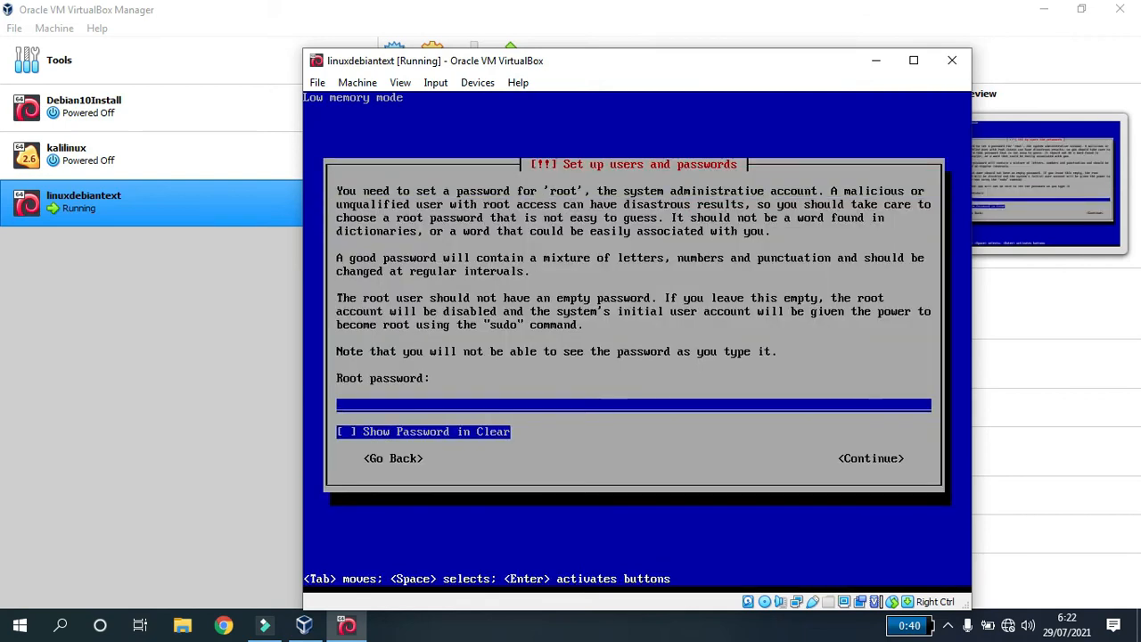
# Enter the root password and re-enter it for verification.
pyautogui.write('****')
pyautogui.press('Tab')
pyautogui.press('Return')
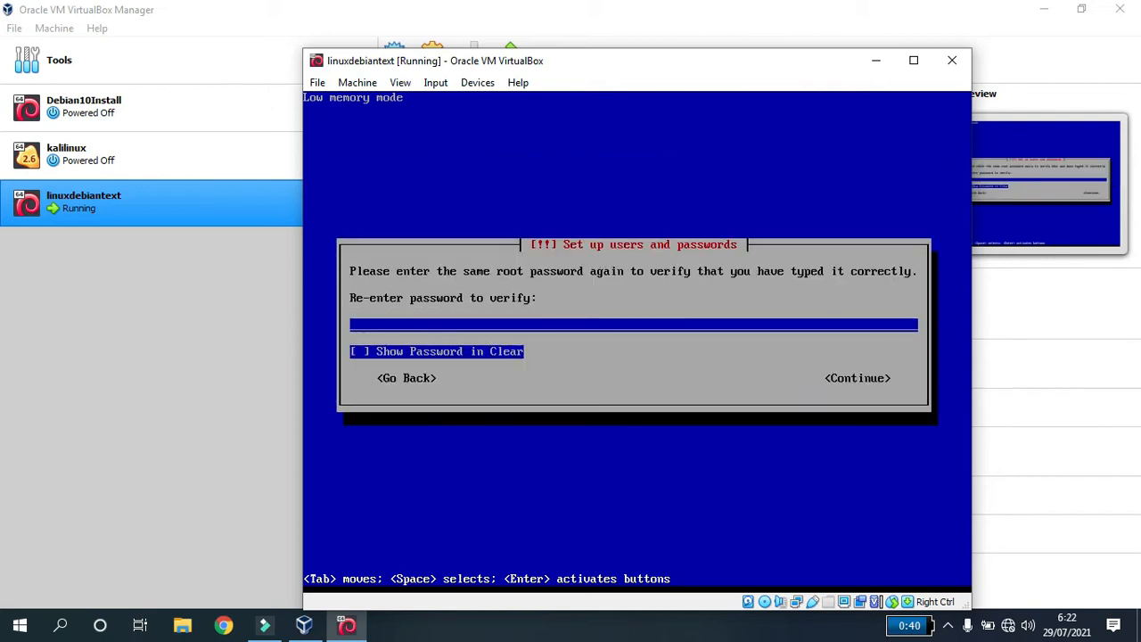
pyautogui.write('****')
pyautogui.press('Tab')
pyautogui.press('Tab')
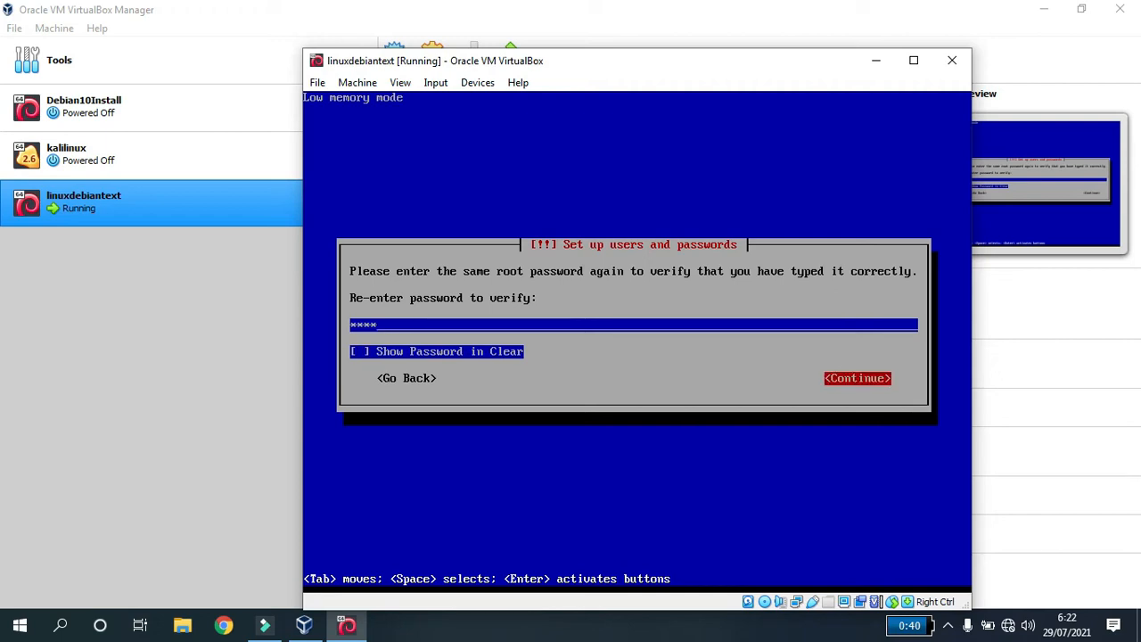
pyautogui.press('Return')
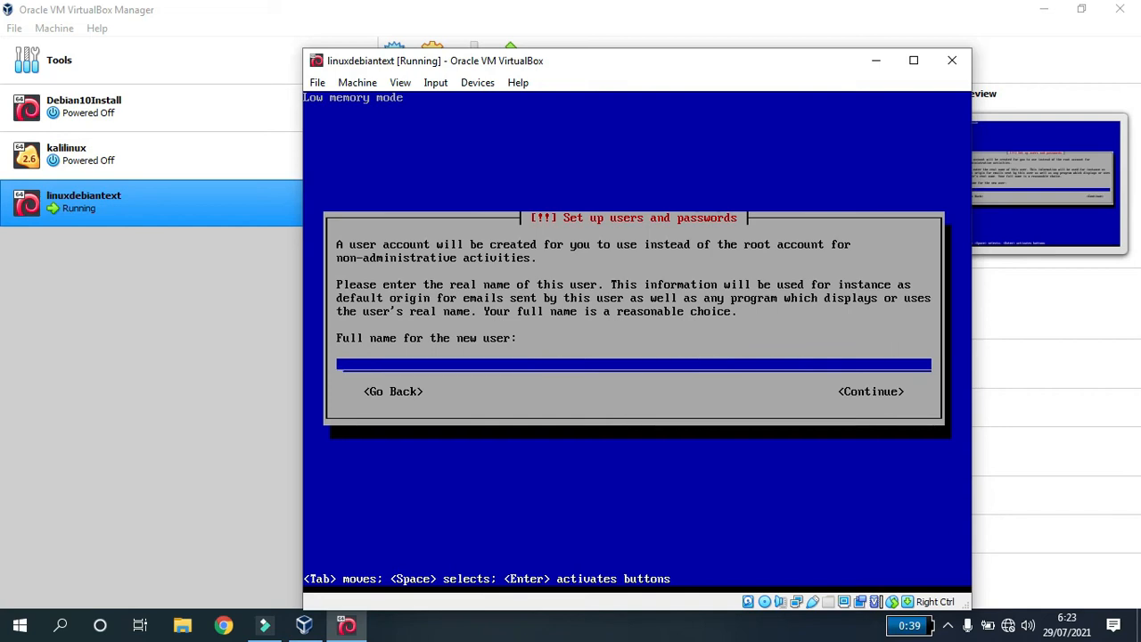
# Enter the full name for the new user and accept the suggested account username.
pyautogui.write('imams')
pyautogui.press('Tab')
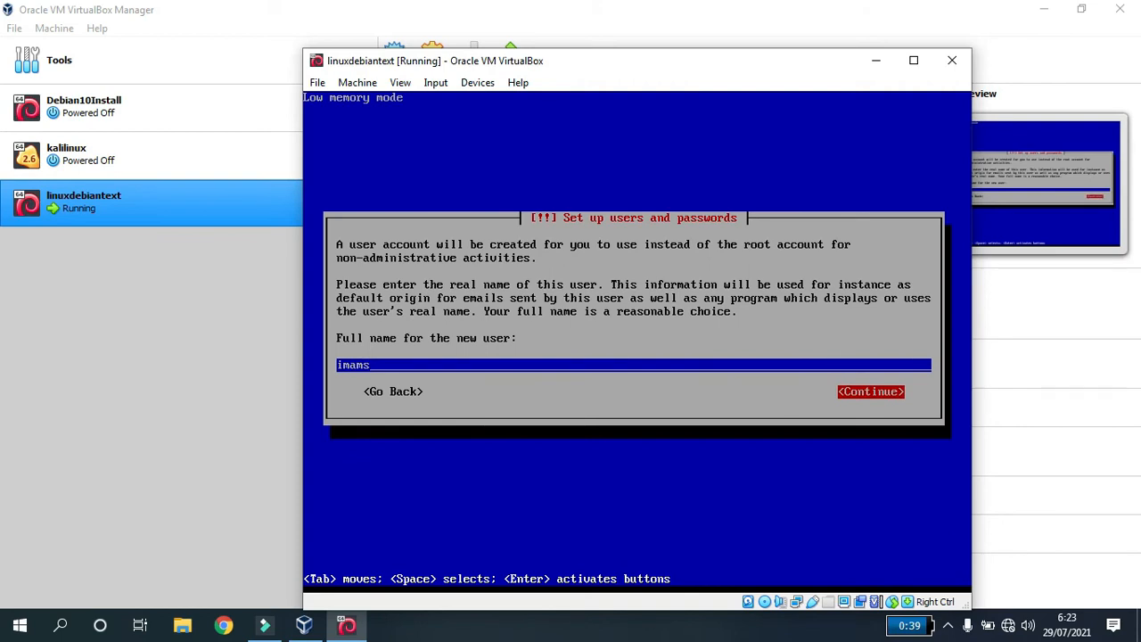
pyautogui.press('Return')
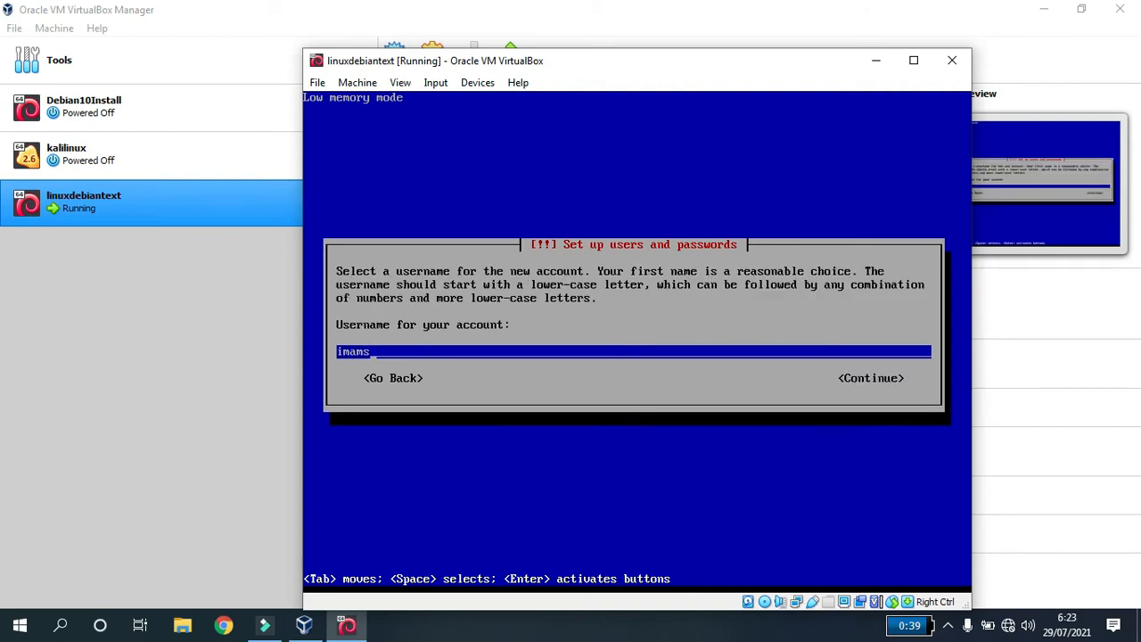
pyautogui.press('Return')
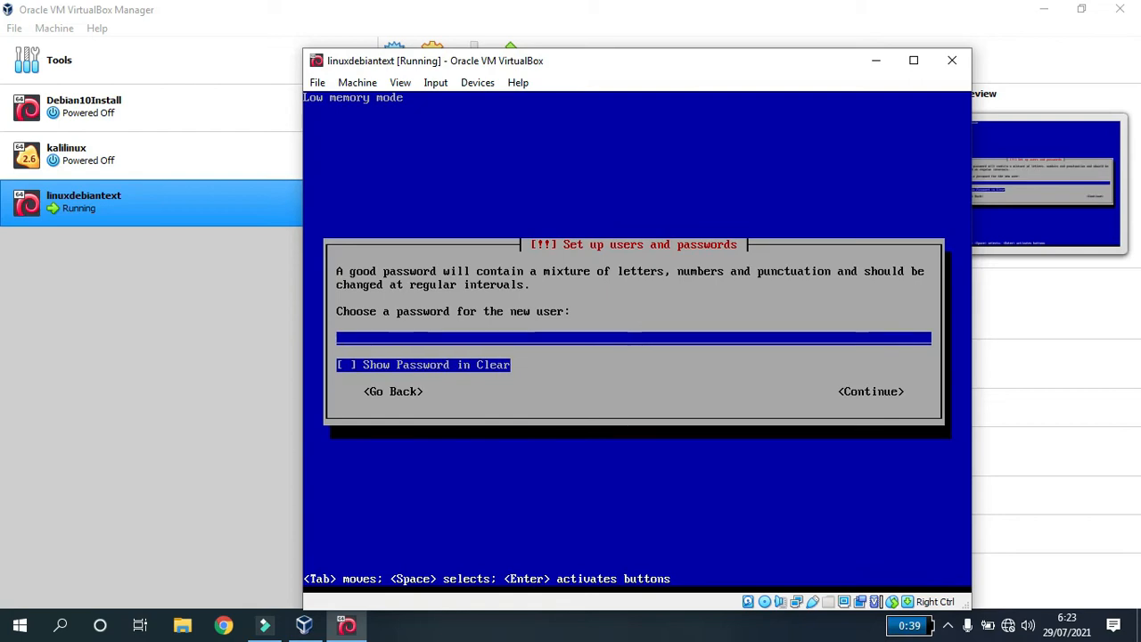
# Enter the new user's account password and re-enter it for verification.
pyautogui.write('*****')
pyautogui.press('Return')
pyautogui.write('***')
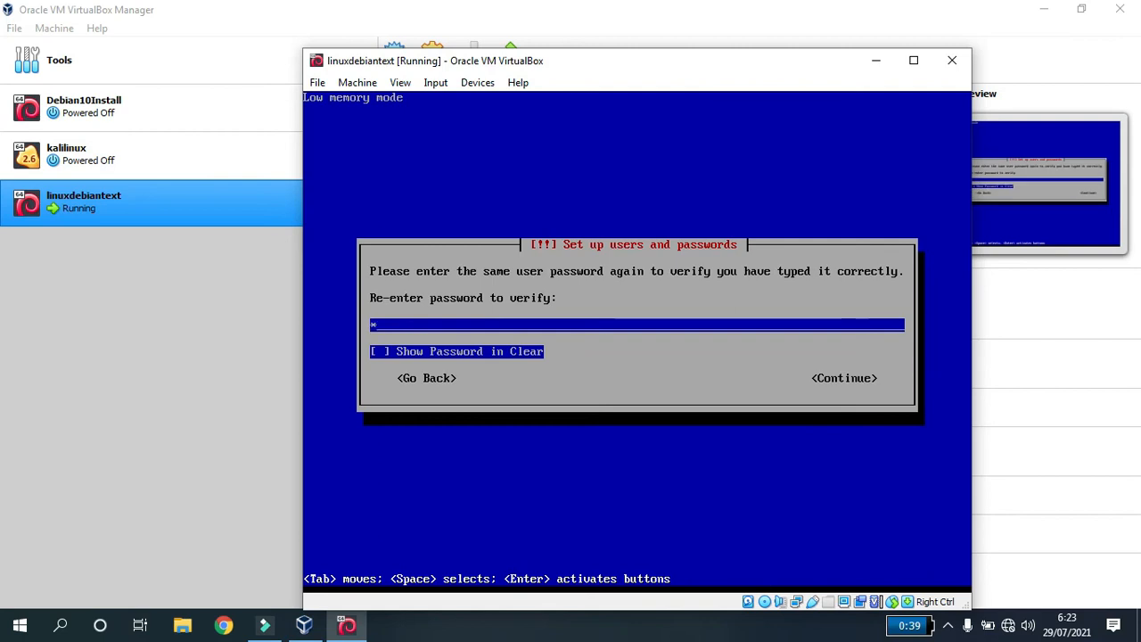
pyautogui.write('**')
pyautogui.press('Return')
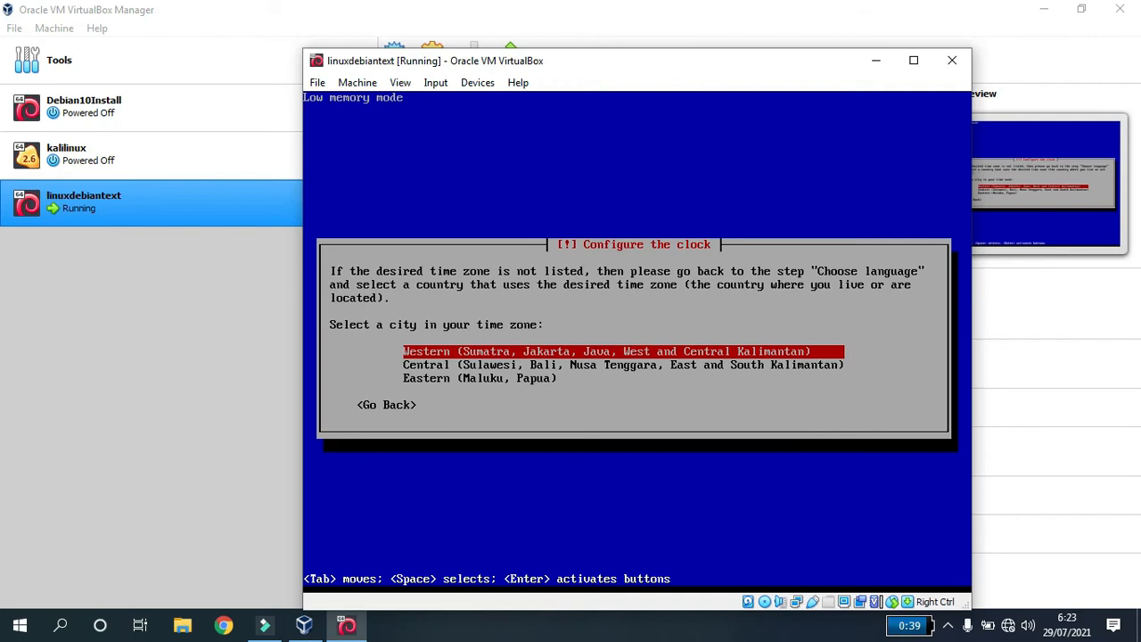
# Select the Western (Sumatra, Jakarta, Java, West and Central Kalimantan) time zone and the Manual partitioning method.
pyautogui.press('Return')
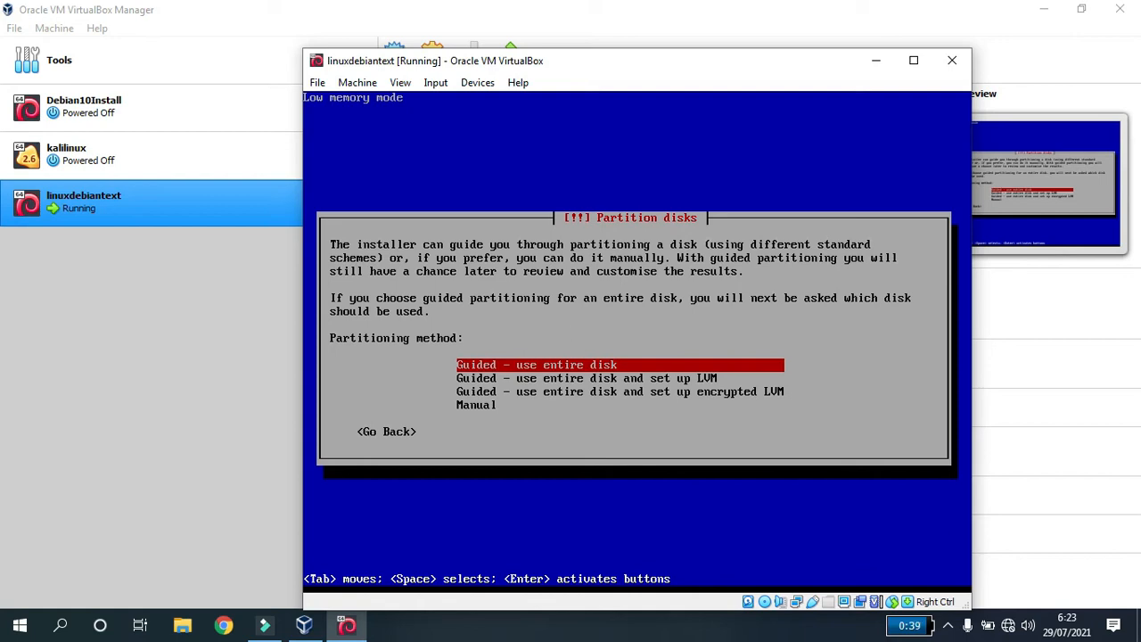
pyautogui.press('Down')
pyautogui.press('Down')
pyautogui.press('Down')
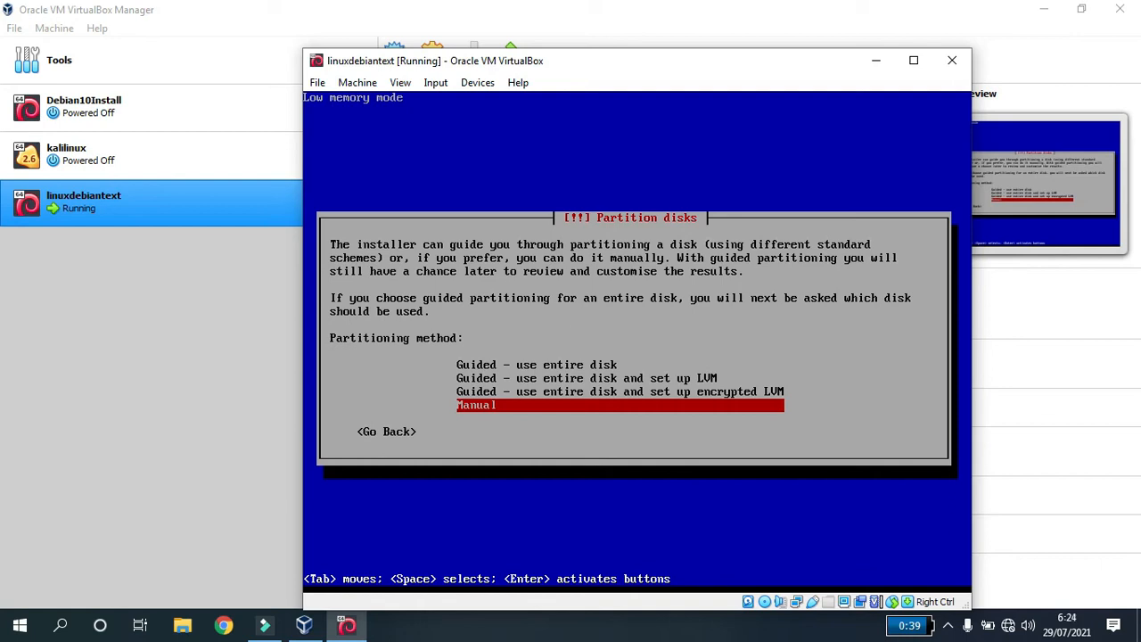
pyautogui.press('Return')
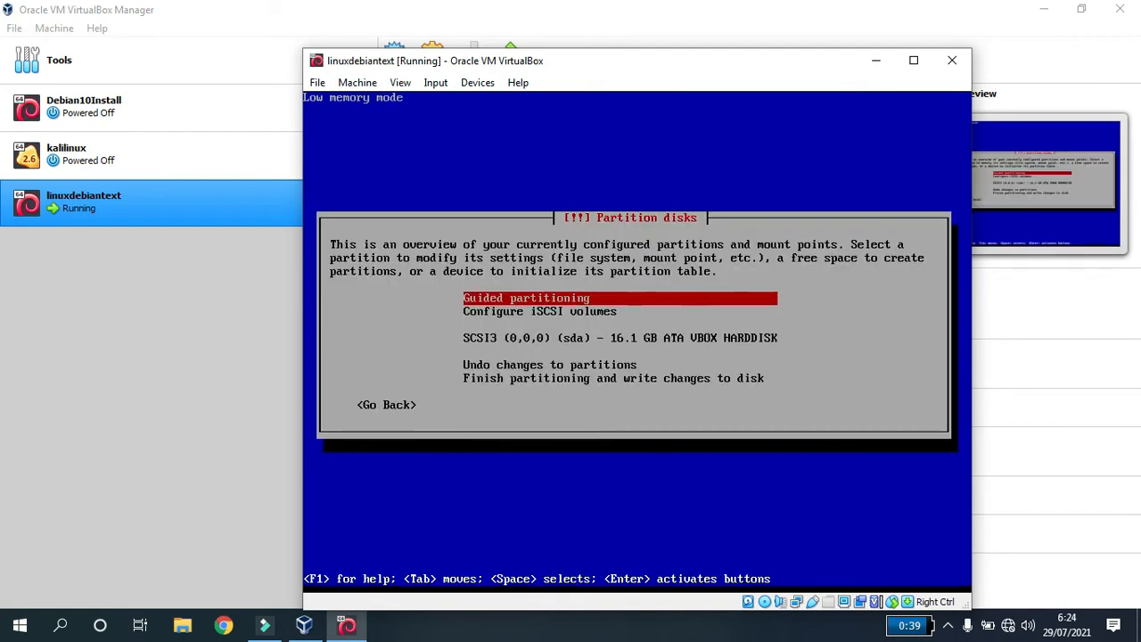
# Create a new empty partition table on the SCSI3 (sda) VBOX HARDDISK.
pyautogui.press('Down')
pyautogui.press('Down')
pyautogui.press('Down')
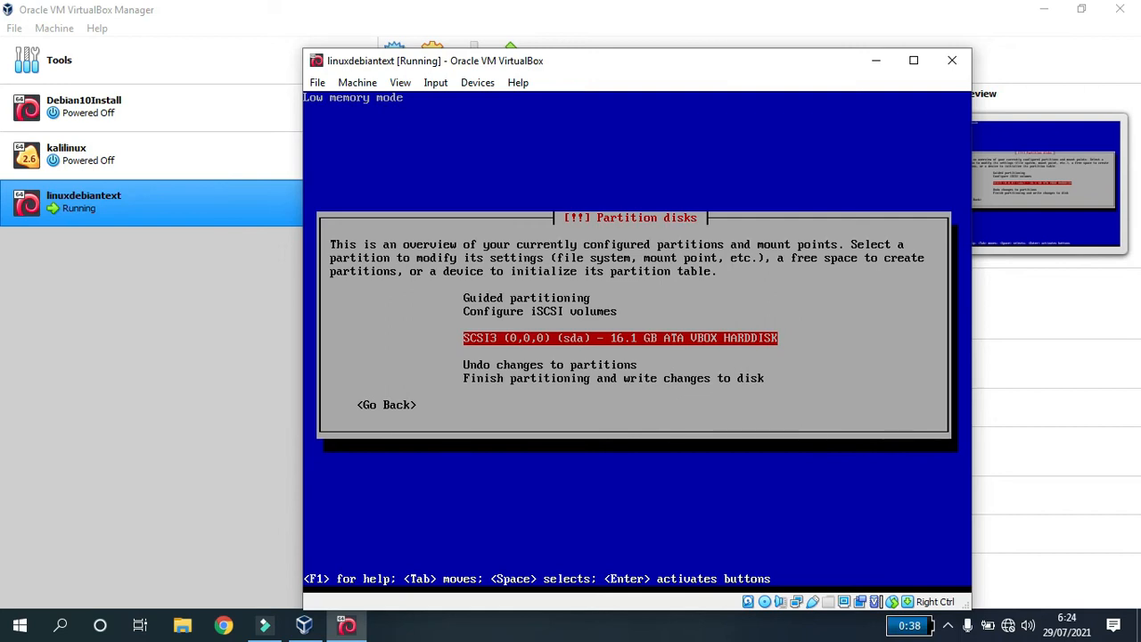
pyautogui.press('Return')
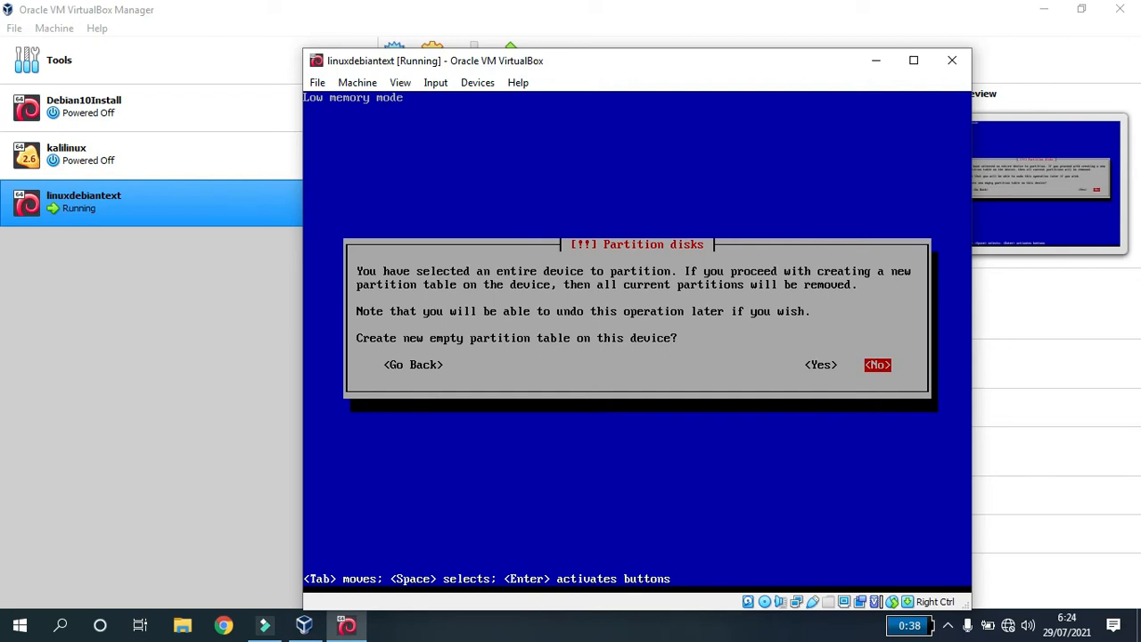
pyautogui.press('Left')
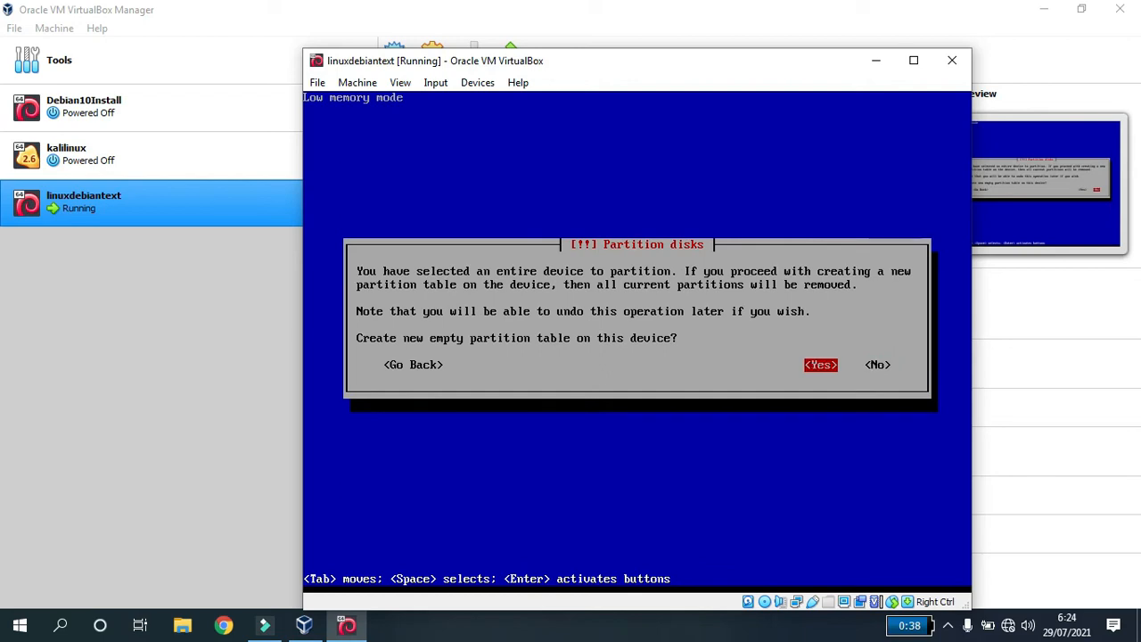
pyautogui.press('Return')
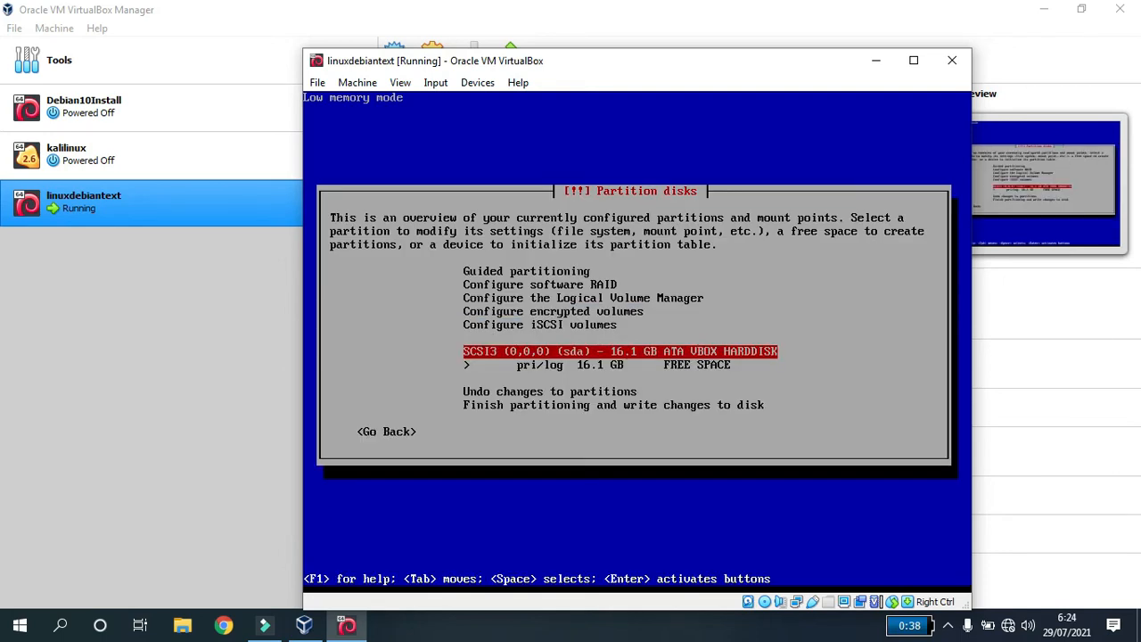
# Create a new 1 GB logical partition at the beginning of the free space on the sda disk.
pyautogui.press('Down')
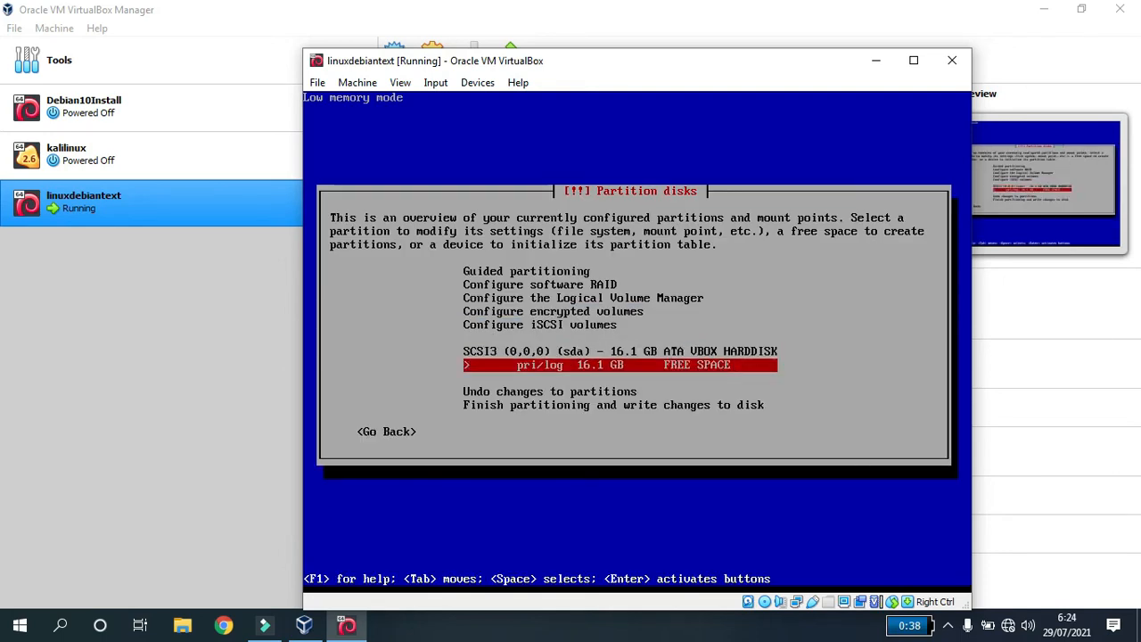
pyautogui.press('Return')
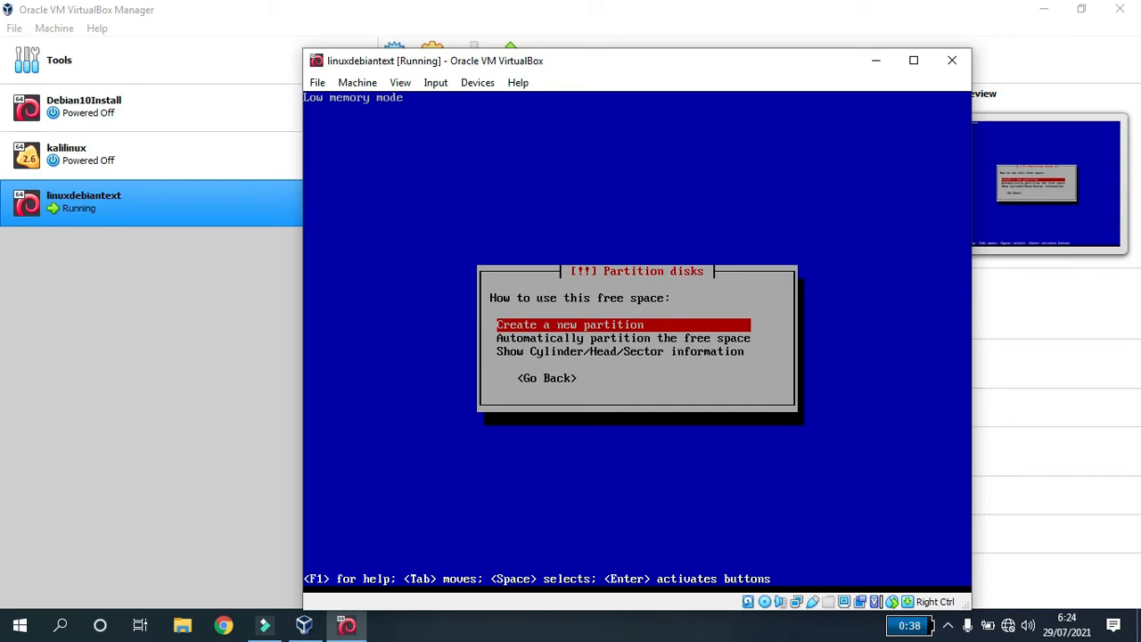
pyautogui.press('Return')
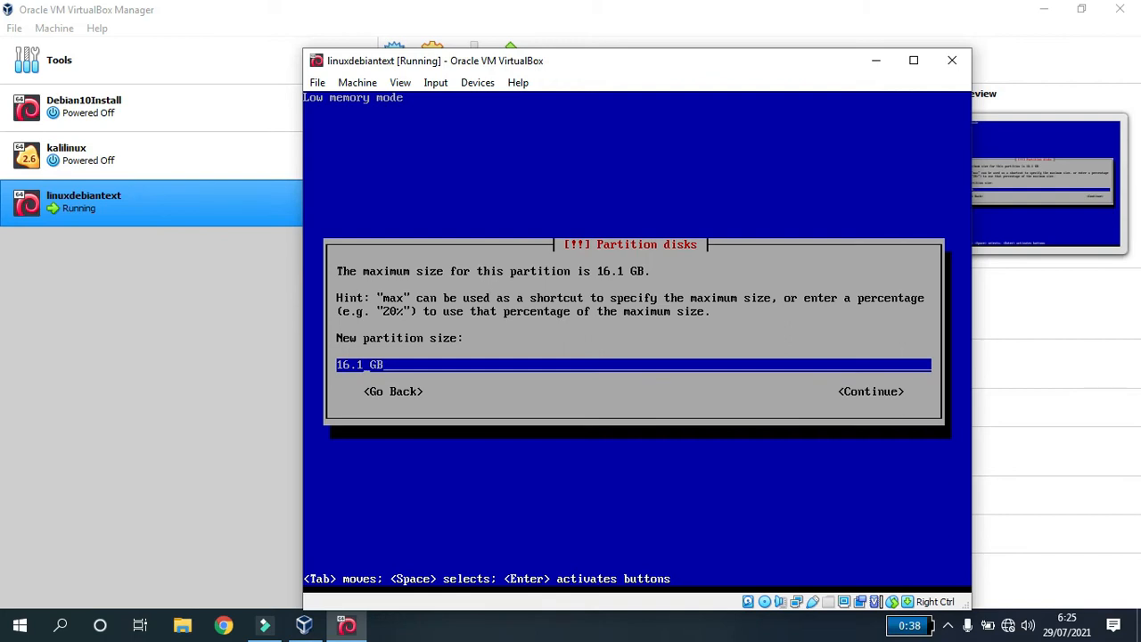
pyautogui.press('BackSpace')
pyautogui.press('BackSpace')
pyautogui.press('BackSpace')
pyautogui.press('BackSpace')
pyautogui.write('1')
pyautogui.press('Tab')
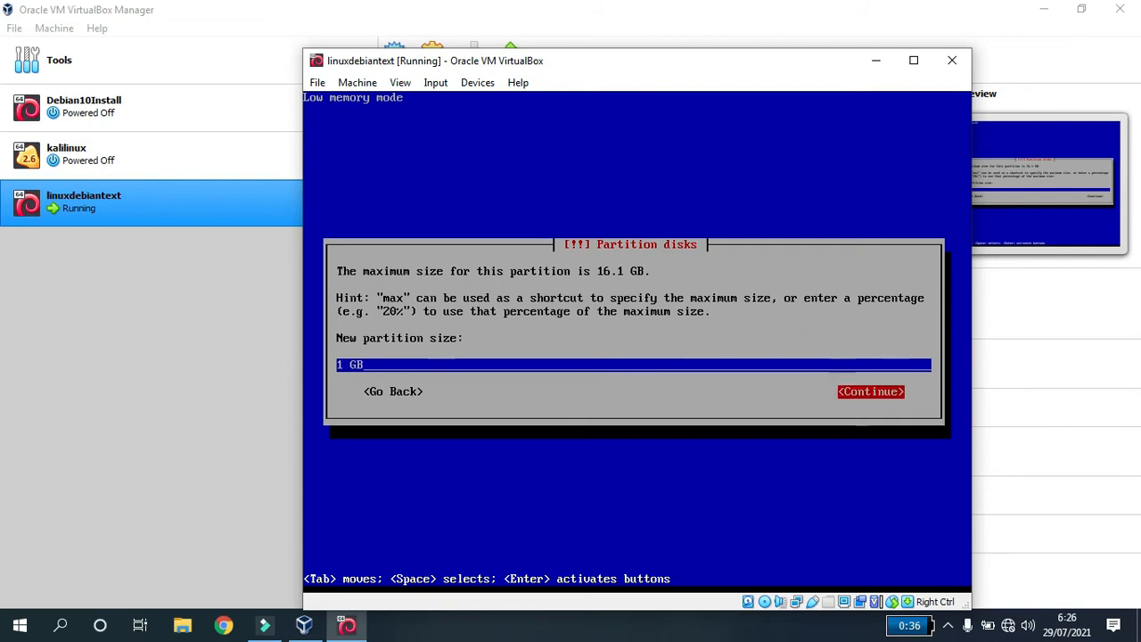
pyautogui.press('Return')
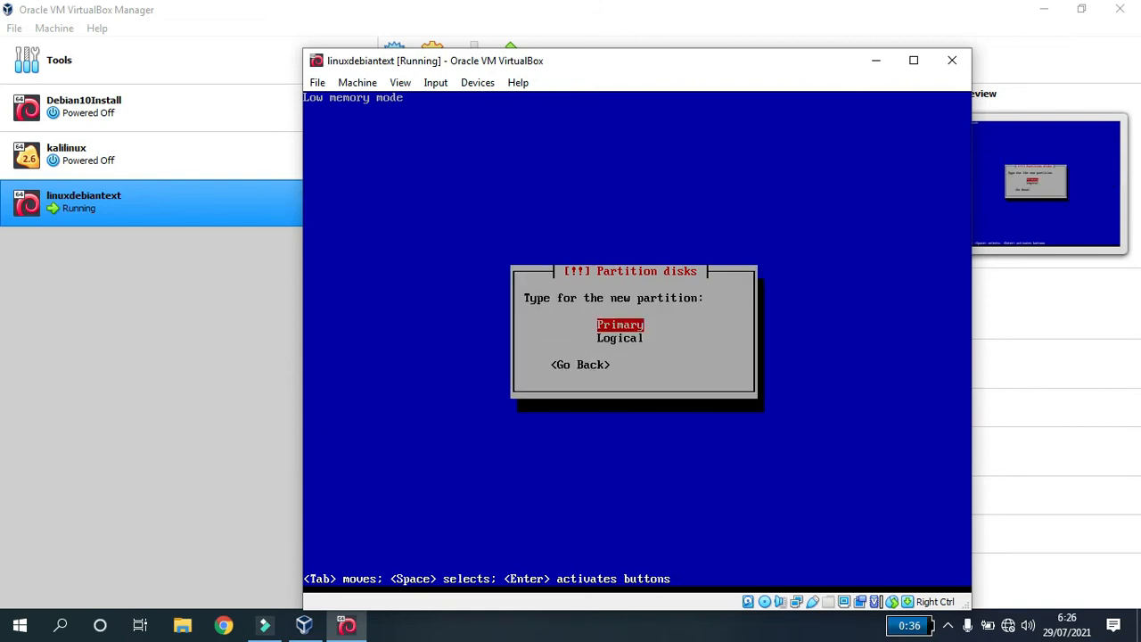
pyautogui.press('Return')
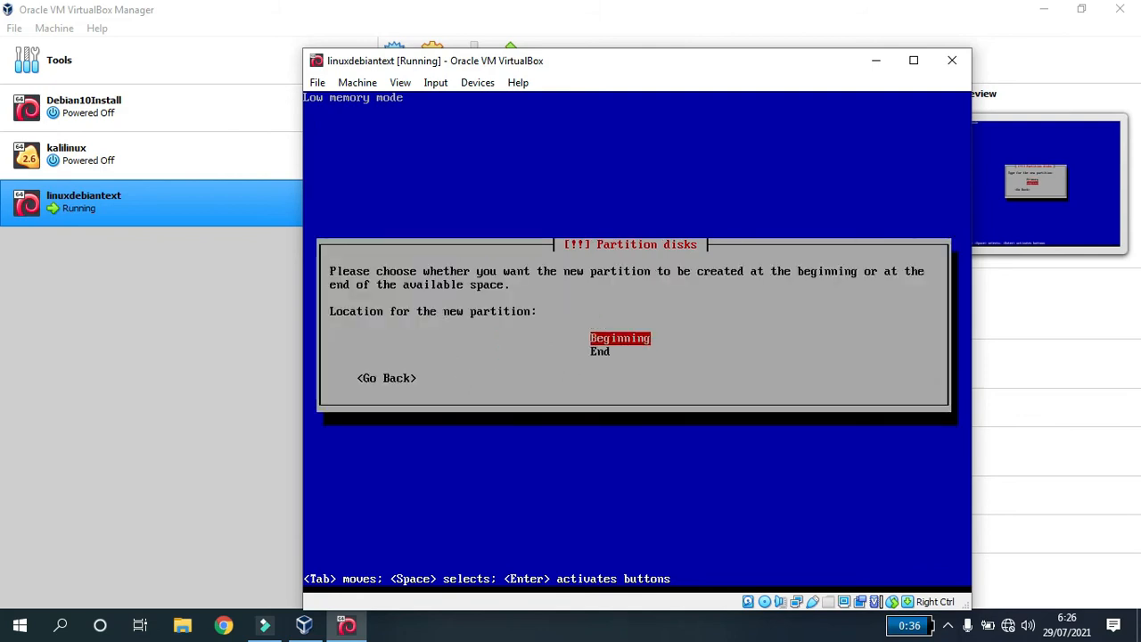
pyautogui.press('Return')
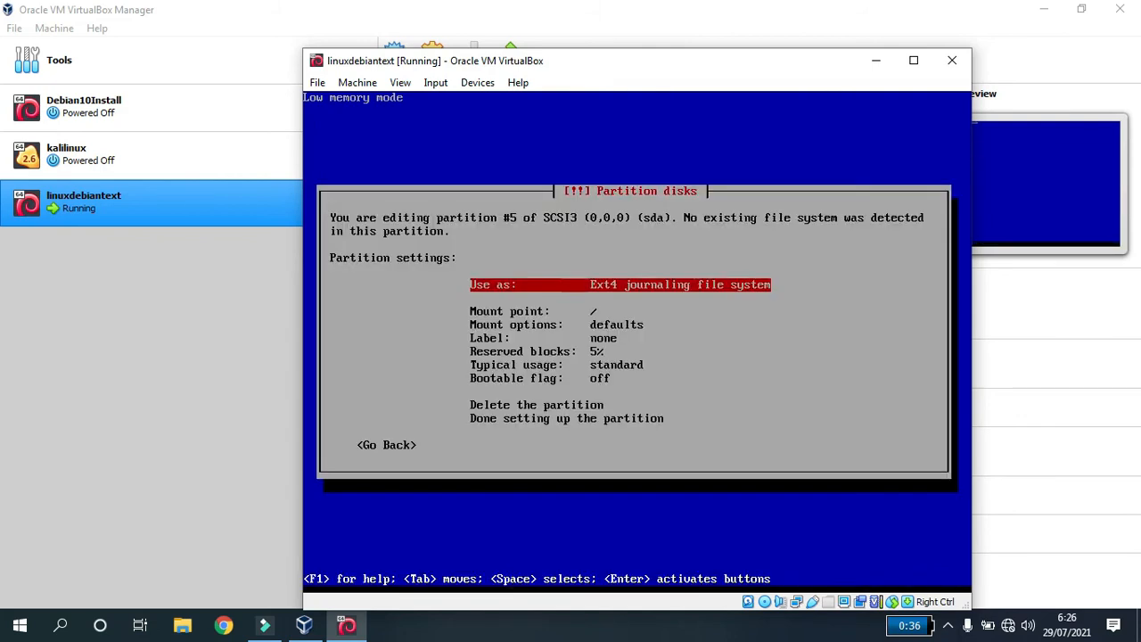
# Set the new logical partition on sda to be used as swap area and finish setting it up.
pyautogui.press('Return')
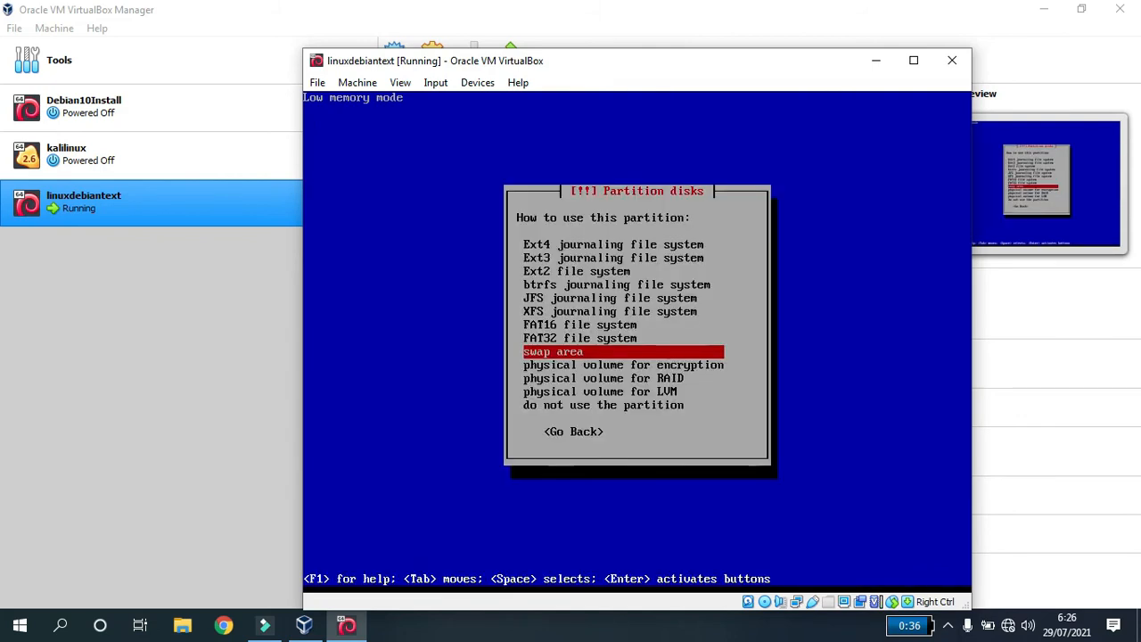
pyautogui.press('Return')
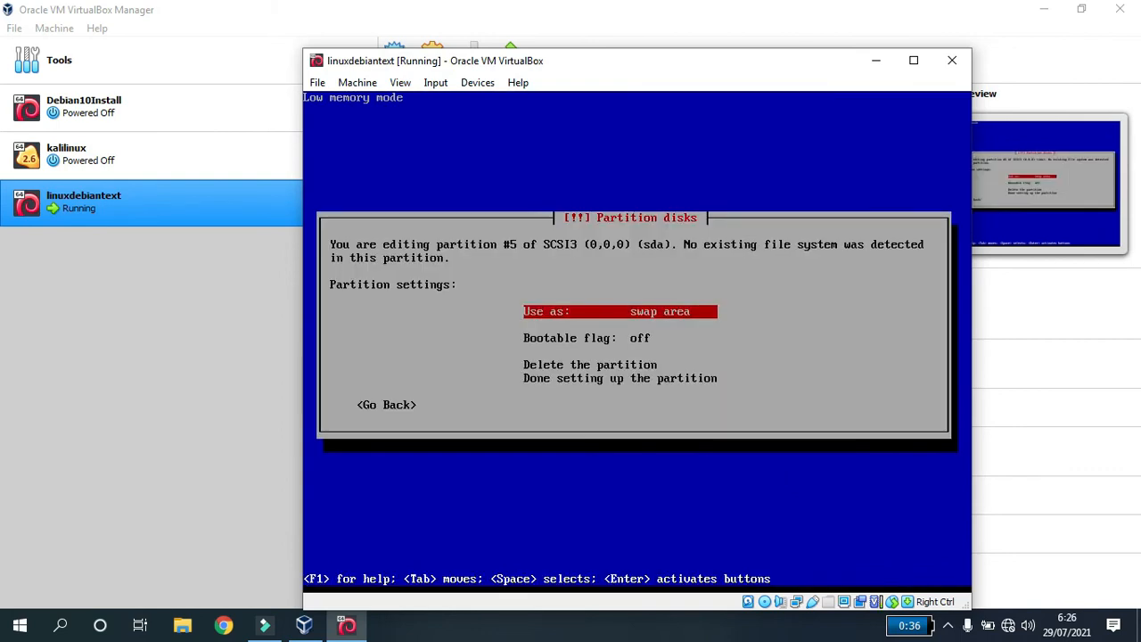
pyautogui.press('Down')
pyautogui.press('Down')
pyautogui.press('Down')
pyautogui.press('Return')
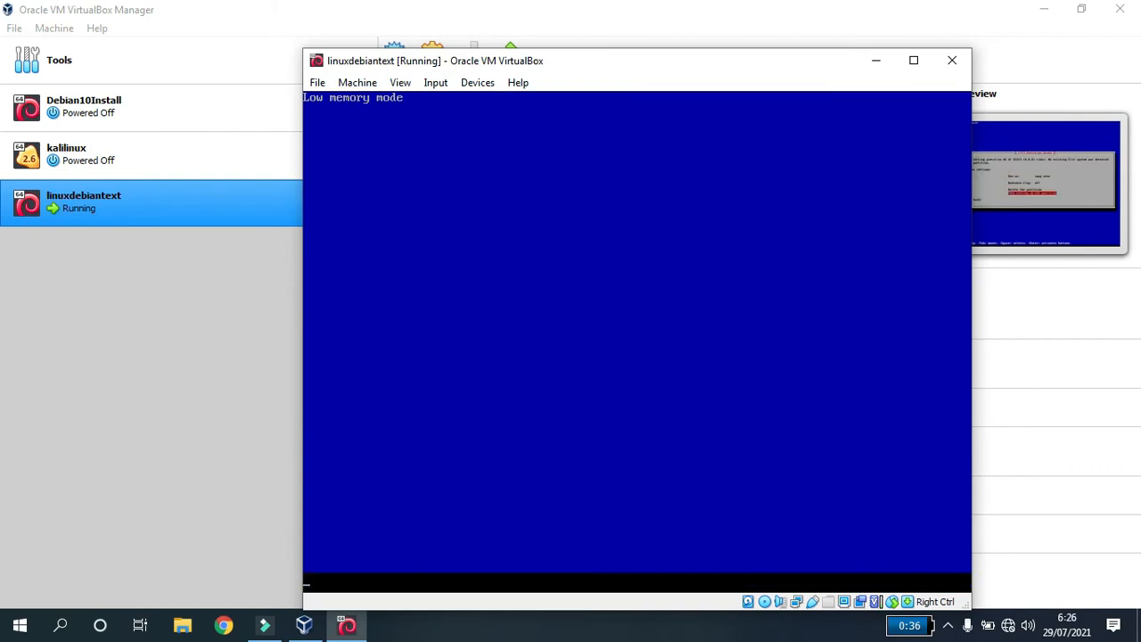
# Create a new primary partition using all of the remaining free space on the sda disk.
pyautogui.press('Down')
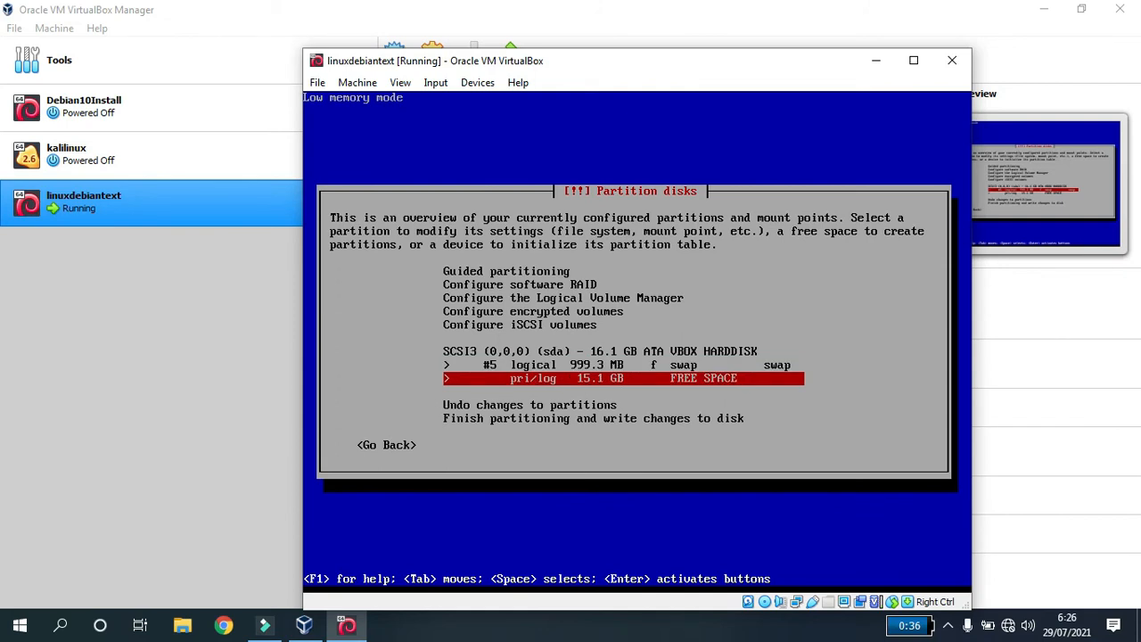
pyautogui.press('Return')
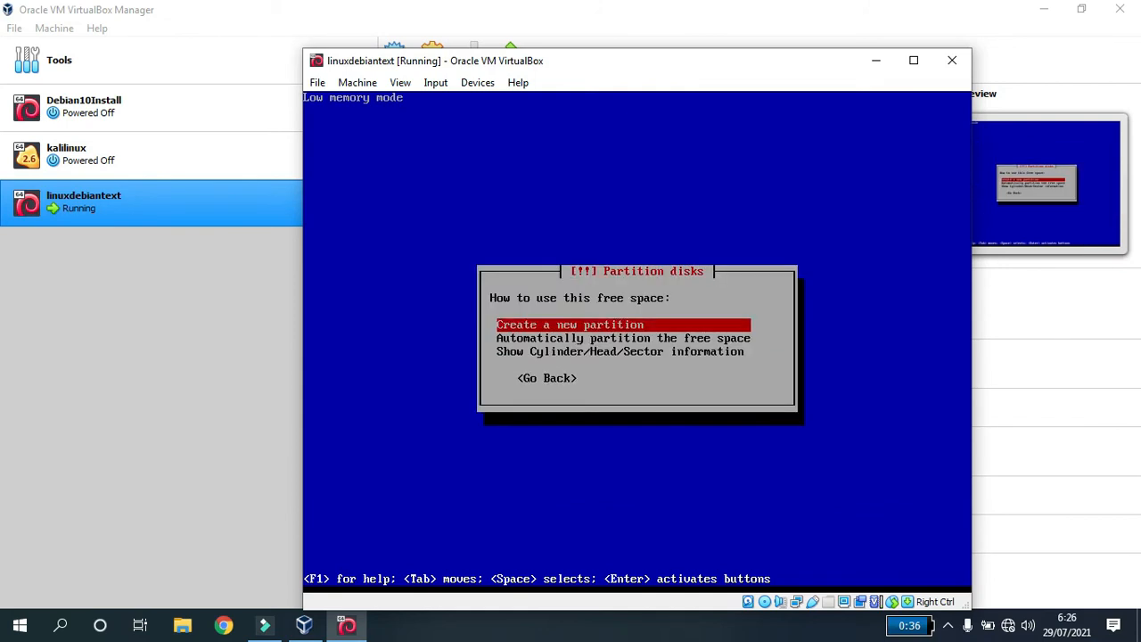
pyautogui.press('Return')
pyautogui.press('Tab')
pyautogui.press('Return')
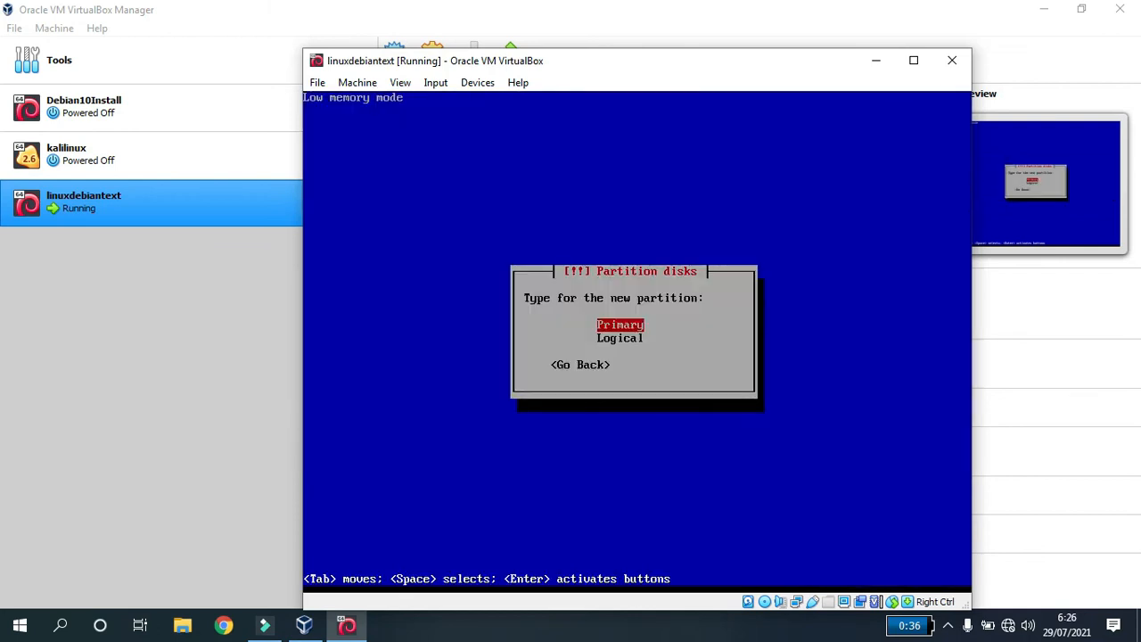
pyautogui.press('Return')
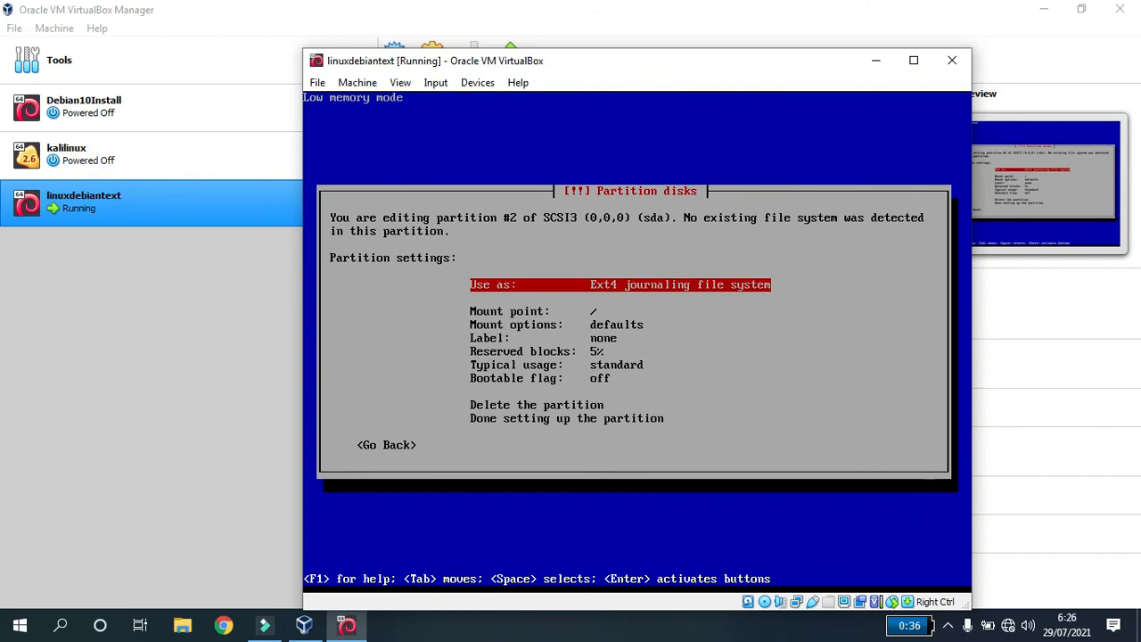
# Finish setting up the primary partition as an Ext4 journaling file system with mount point /.
pyautogui.press('Down')
pyautogui.press('Down')
pyautogui.press('Down')
pyautogui.press('Down')
pyautogui.press('Down')
pyautogui.press('Down')
pyautogui.press('Down')
pyautogui.press('Down')
pyautogui.press('Down')
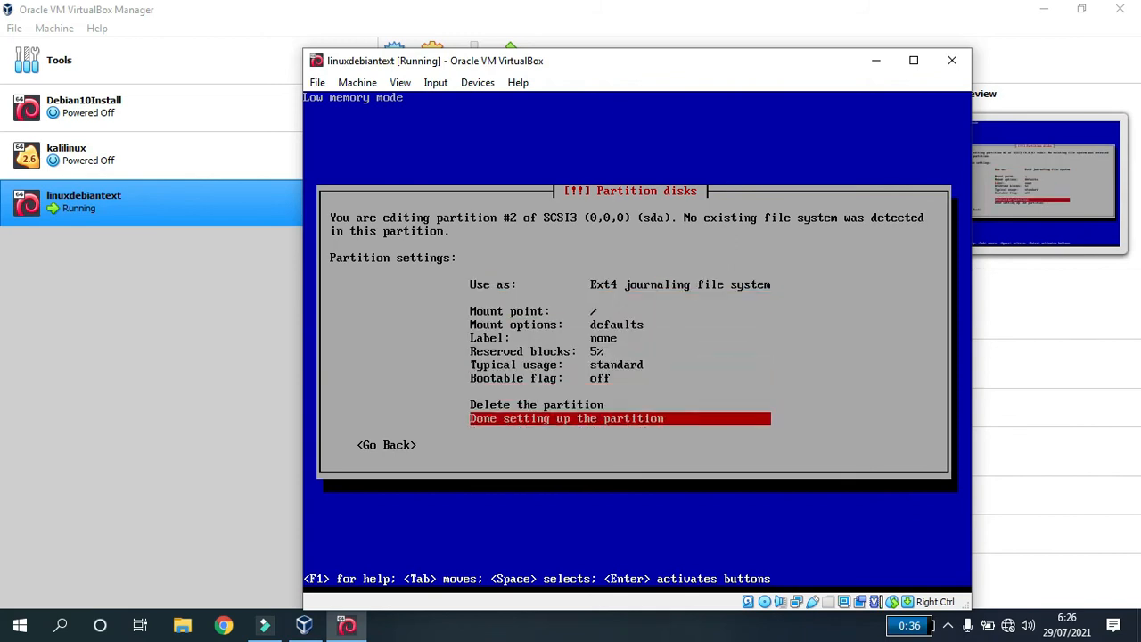
pyautogui.press('Return')
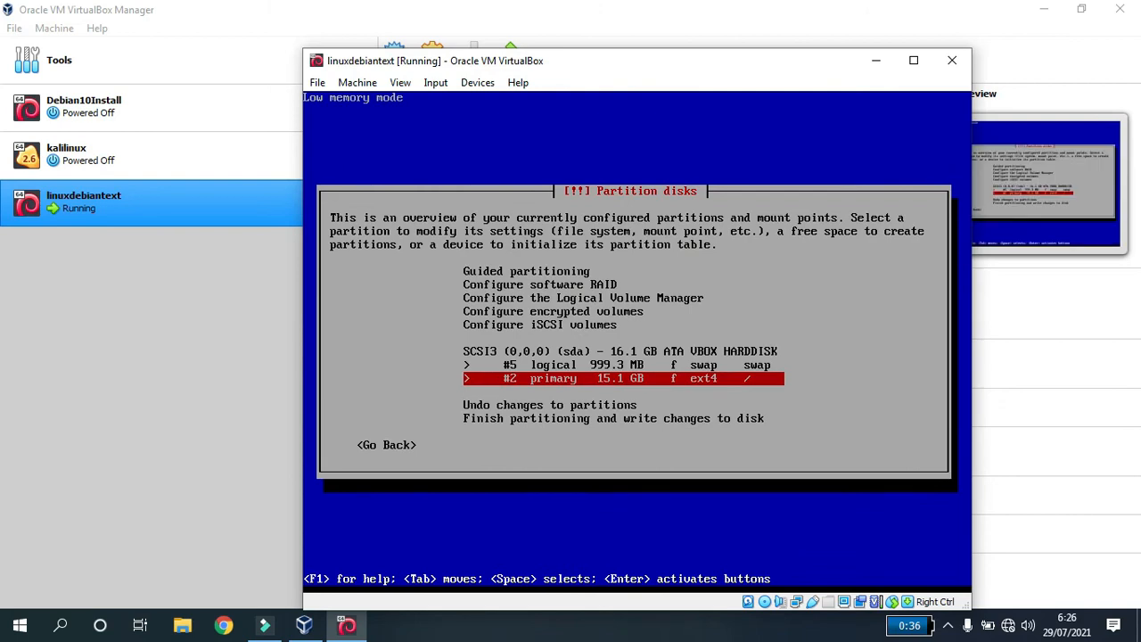
# Finish partitioning and write the swap and ext4 partition changes to the sda disk.
pyautogui.press('Down')
pyautogui.press('Down')
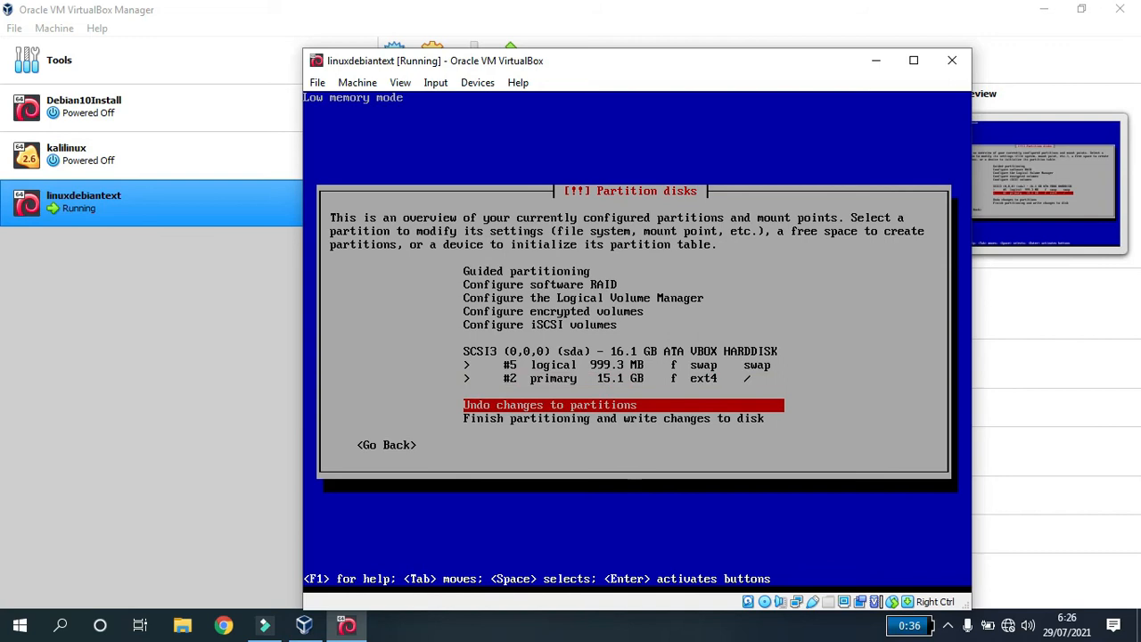
pyautogui.press('Return')
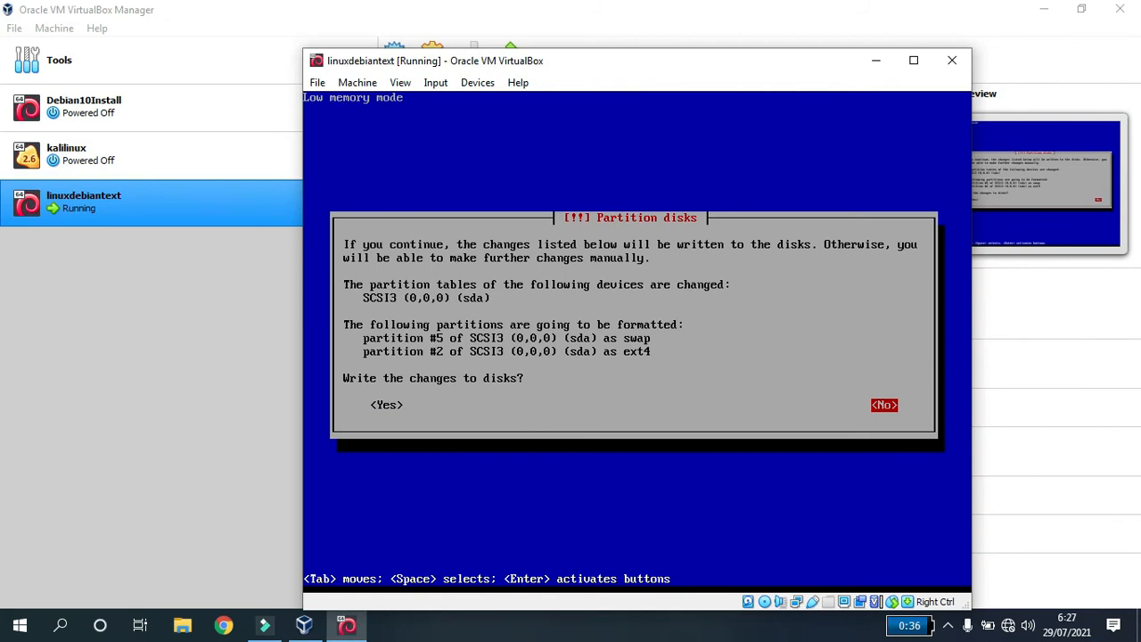
pyautogui.press('Tab')
pyautogui.press('Return')
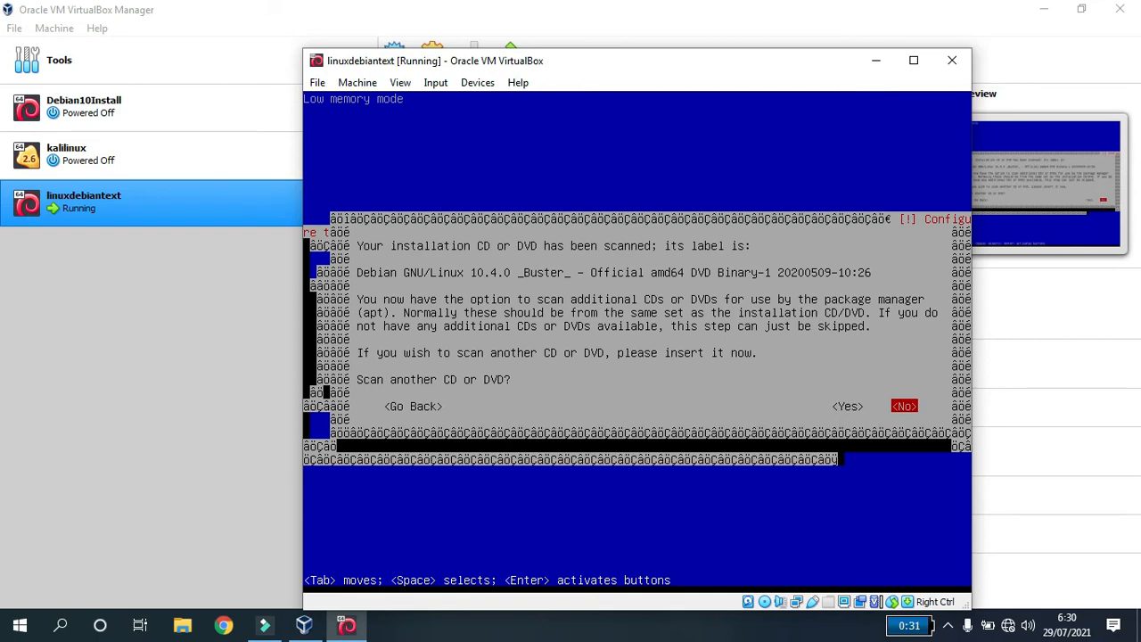
# Decline scanning another CD or DVD, using a network mirror, and participating in the package usage survey.
pyautogui.press('Return')
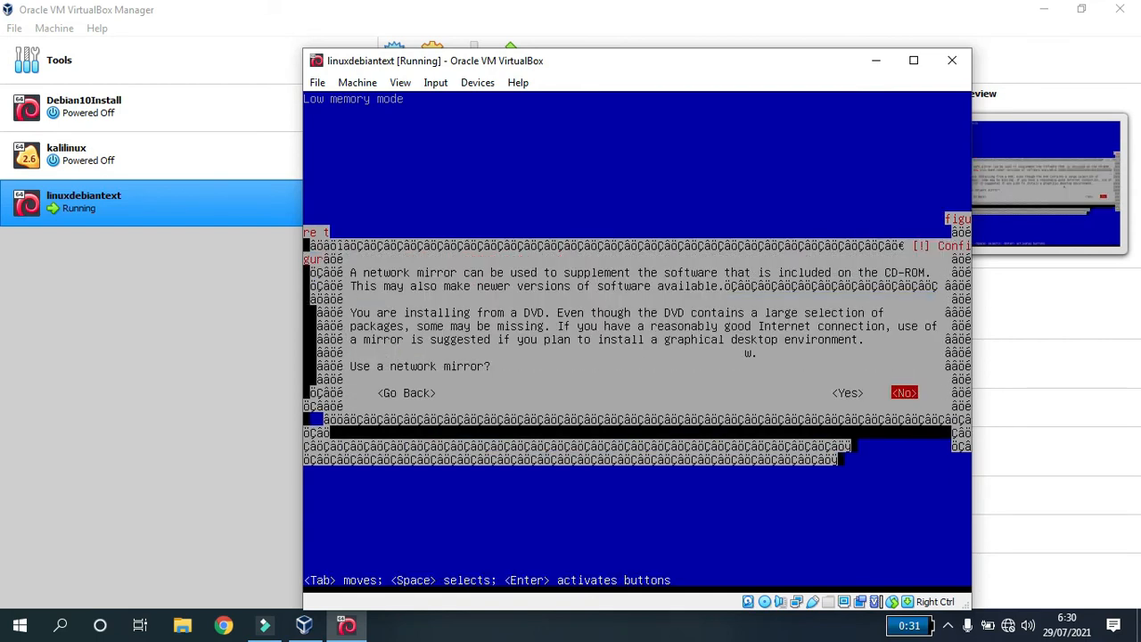
pyautogui.press('Return')
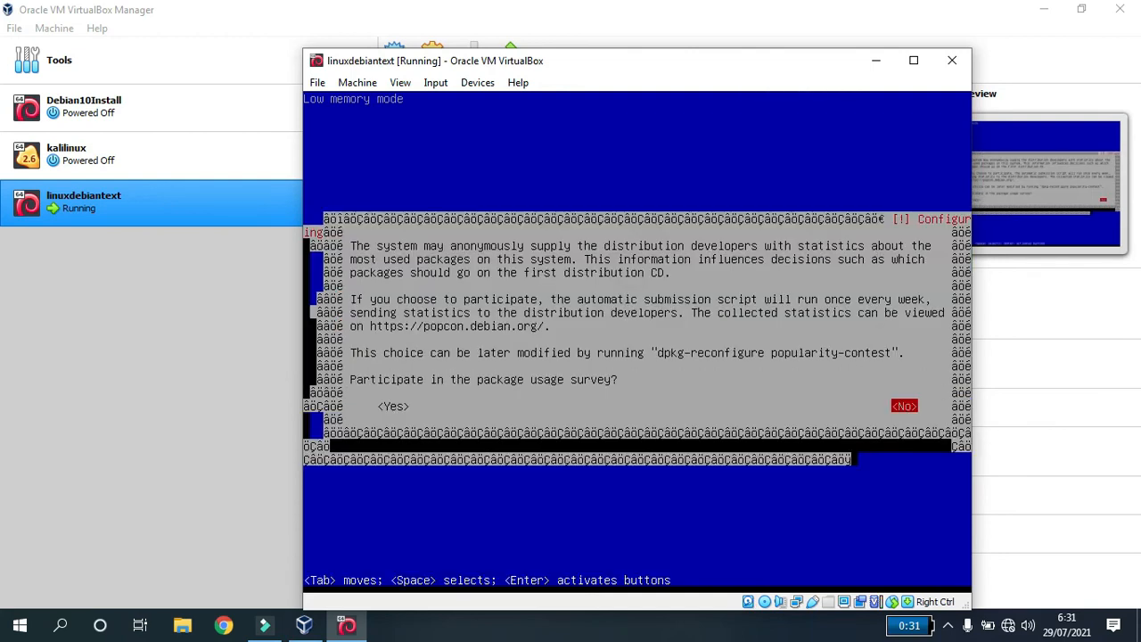
pyautogui.press('Return')
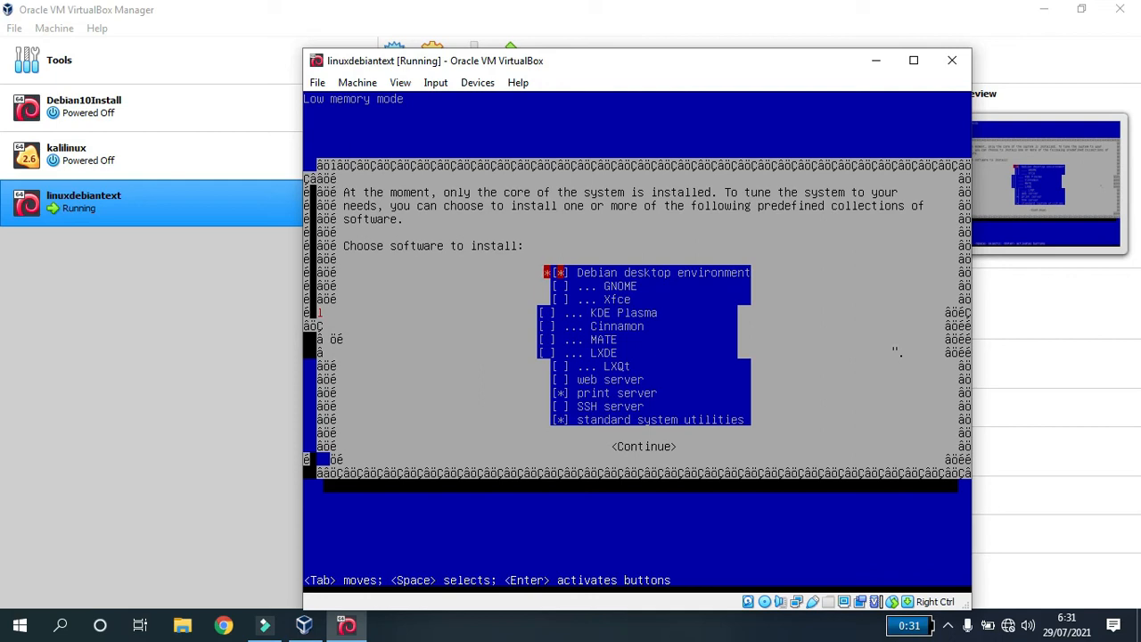
# Choose the software collections for a text-mode system, keeping standard system utilities, and continue the installation.
pyautogui.press('Down')
pyautogui.press('Up')
pyautogui.press('Down')
pyautogui.press('Down')
pyautogui.press('Down')
pyautogui.press('Down')
pyautogui.press('Down')
pyautogui.press('Down')
pyautogui.press('Down')
pyautogui.press('Down')
pyautogui.press('Up')
pyautogui.press('Up')
pyautogui.press('Up')
pyautogui.press('Up')
pyautogui.press('Up')
pyautogui.press('Up')
pyautogui.press('Up')
pyautogui.press('Up')
pyautogui.press('Down')
pyautogui.press('Down')
pyautogui.press('Down')
pyautogui.press('Down')
pyautogui.press('Down')
pyautogui.press('Down')
pyautogui.press('Down')
pyautogui.press('Down')
pyautogui.press('Down')
pyautogui.press('Down')
pyautogui.press('Down')
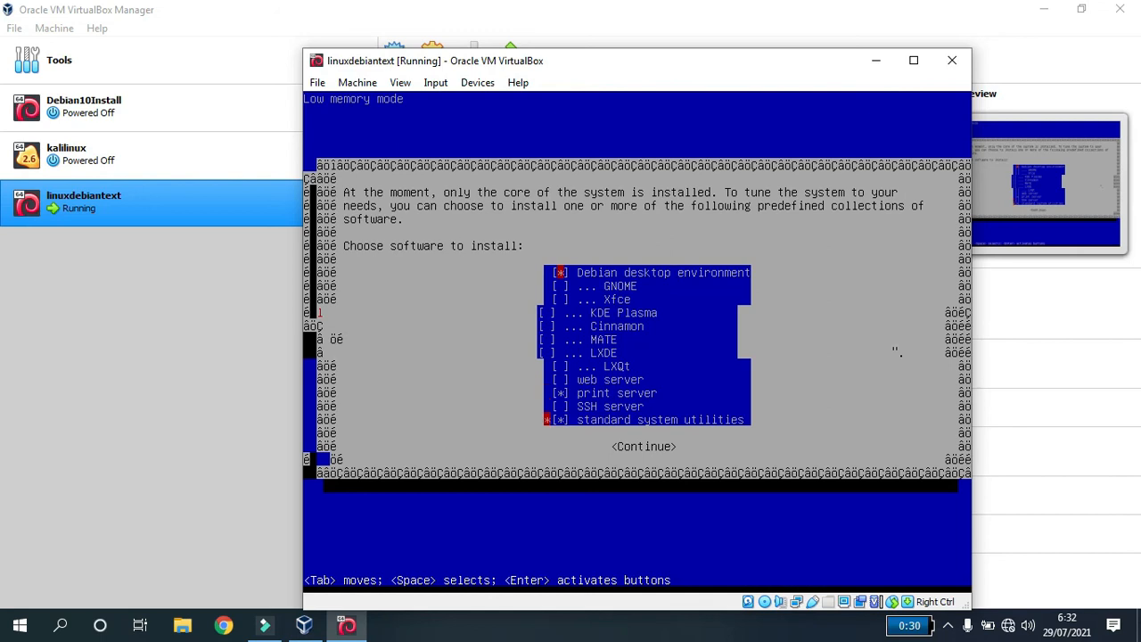
pyautogui.press('Return')
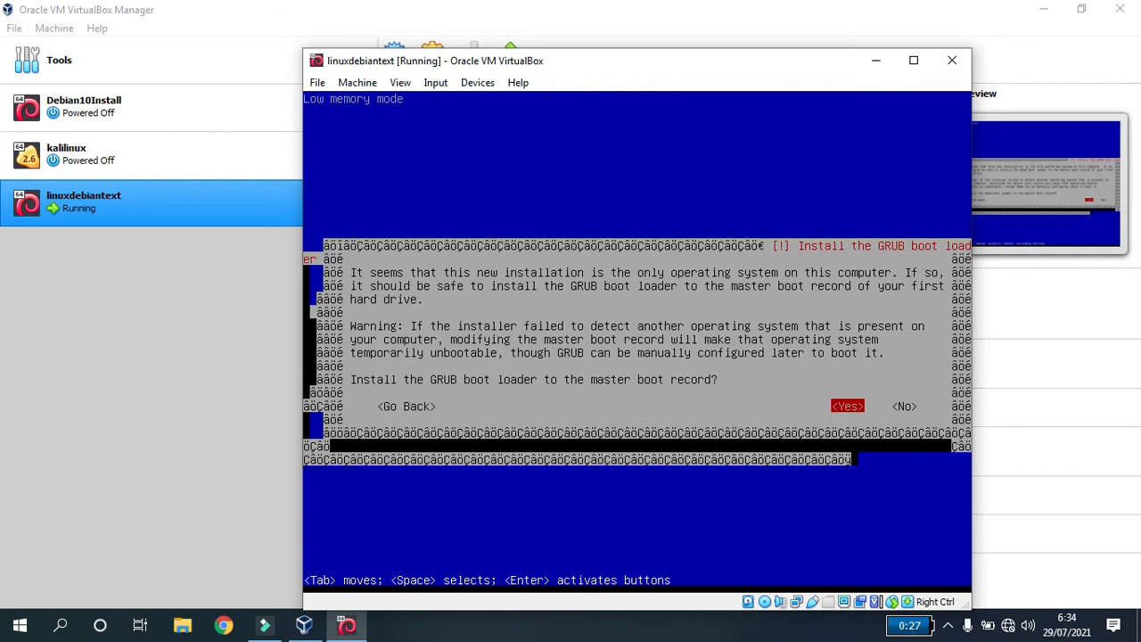
# Install the GRUB boot loader to the master boot record on the /dev/sda device.
pyautogui.press('Return')
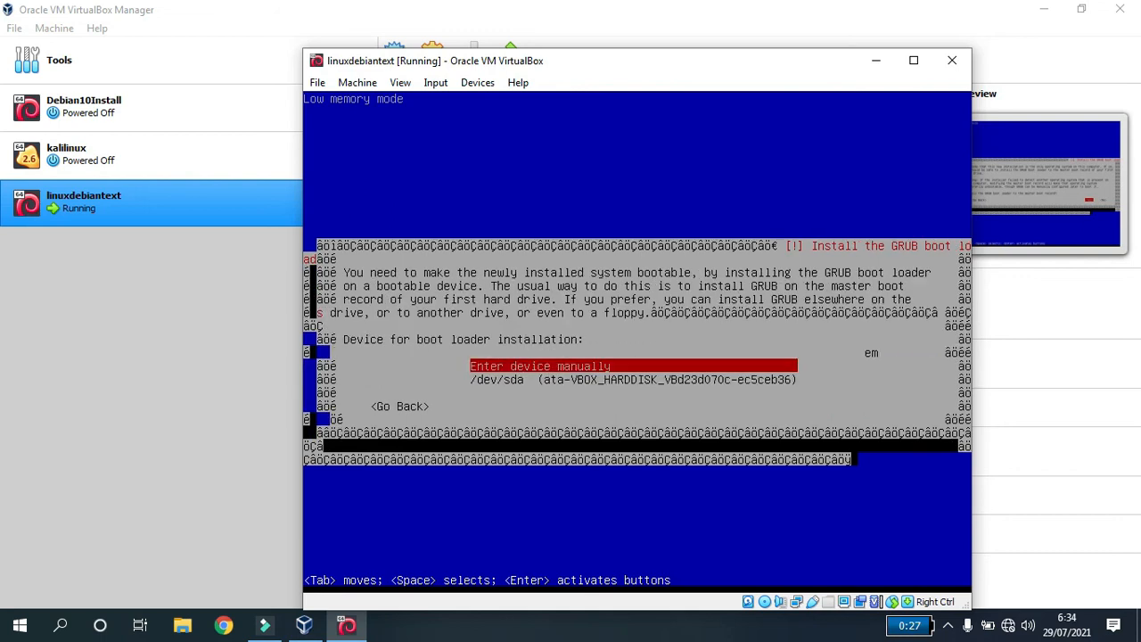
pyautogui.press('Down')
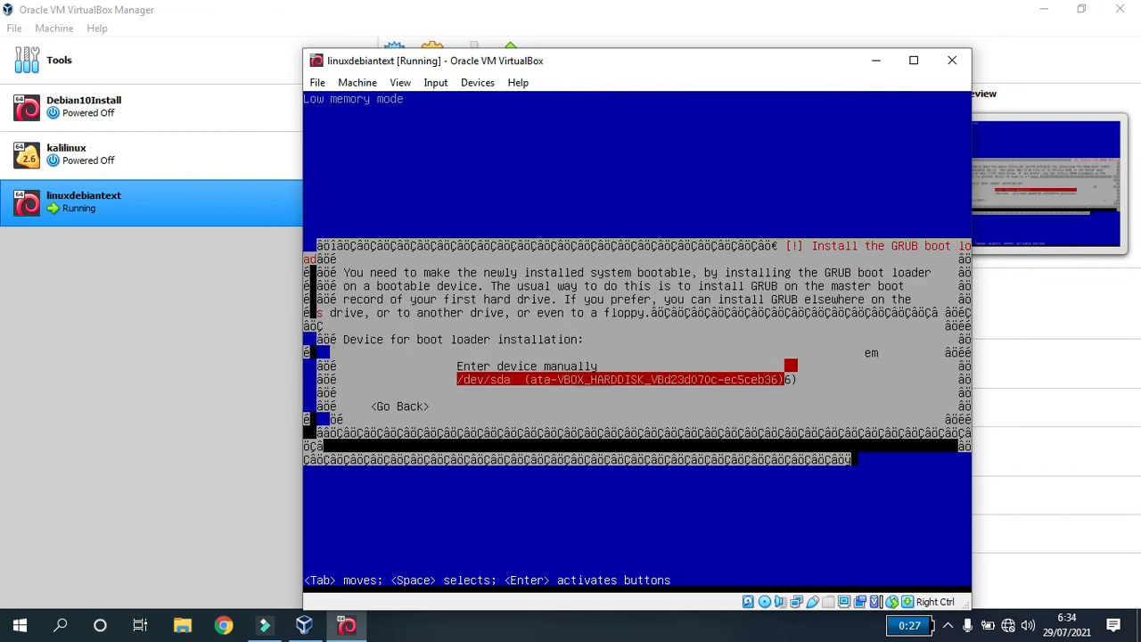
pyautogui.press('Return')
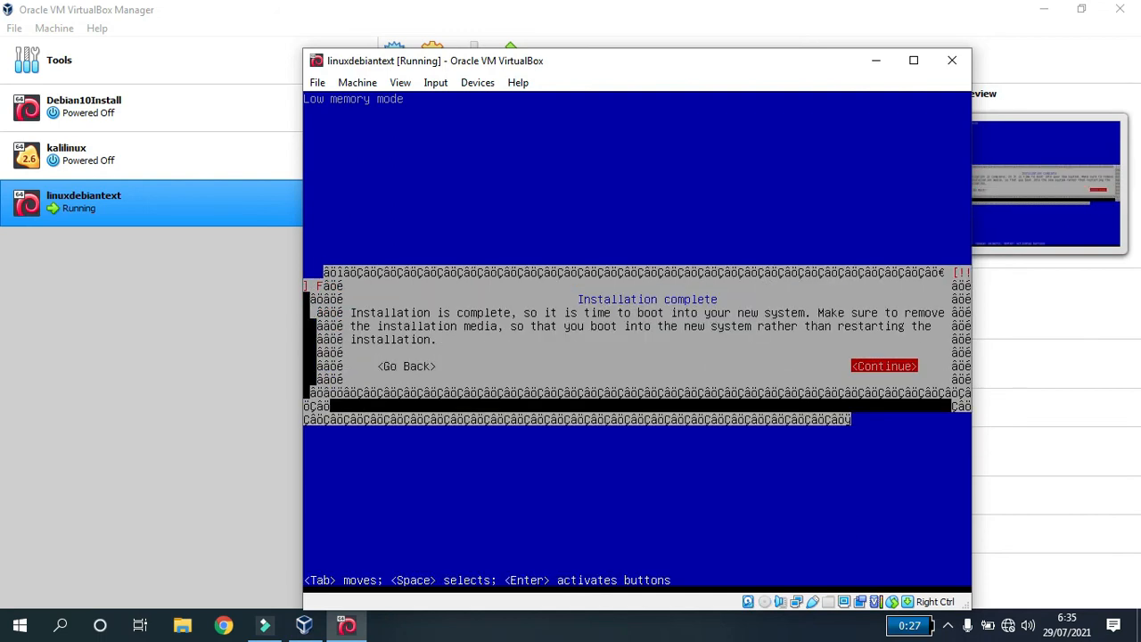
# Complete the installation, reboot into the new Debian system, and dismiss the mouse pointer integration notices.
pyautogui.press('Return')
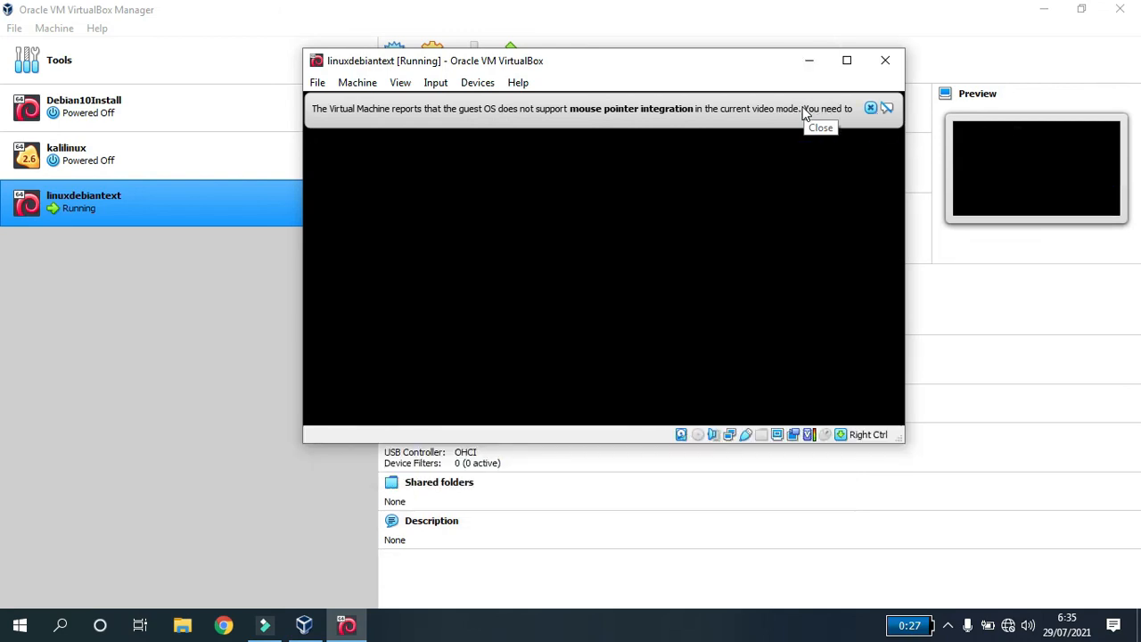
pyautogui.click(871, 108)
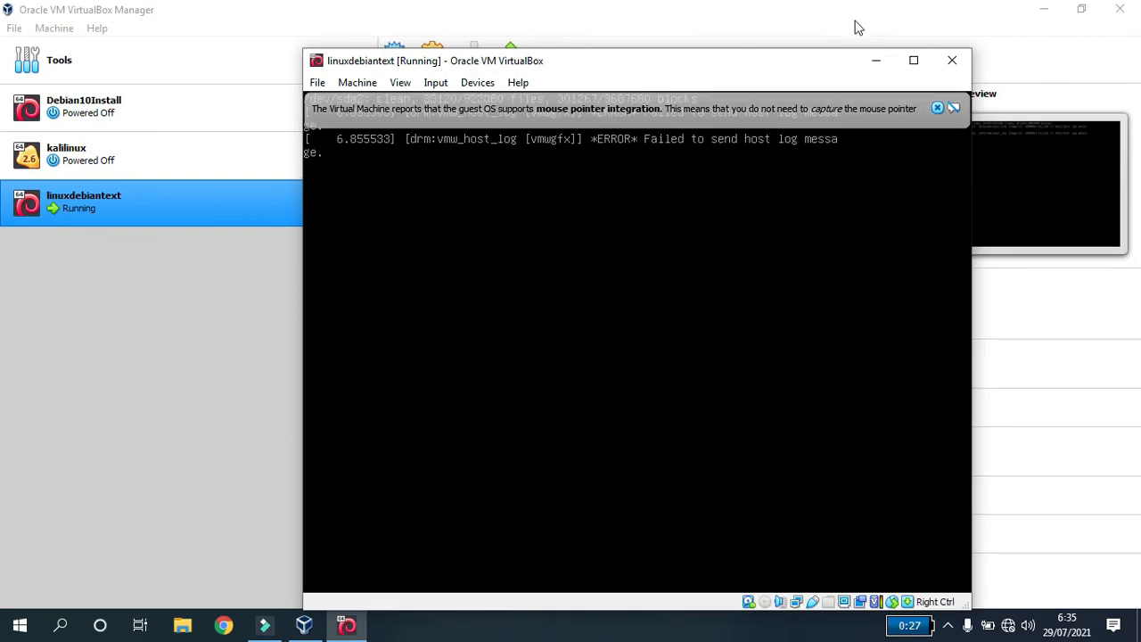
pyautogui.click(938, 108)
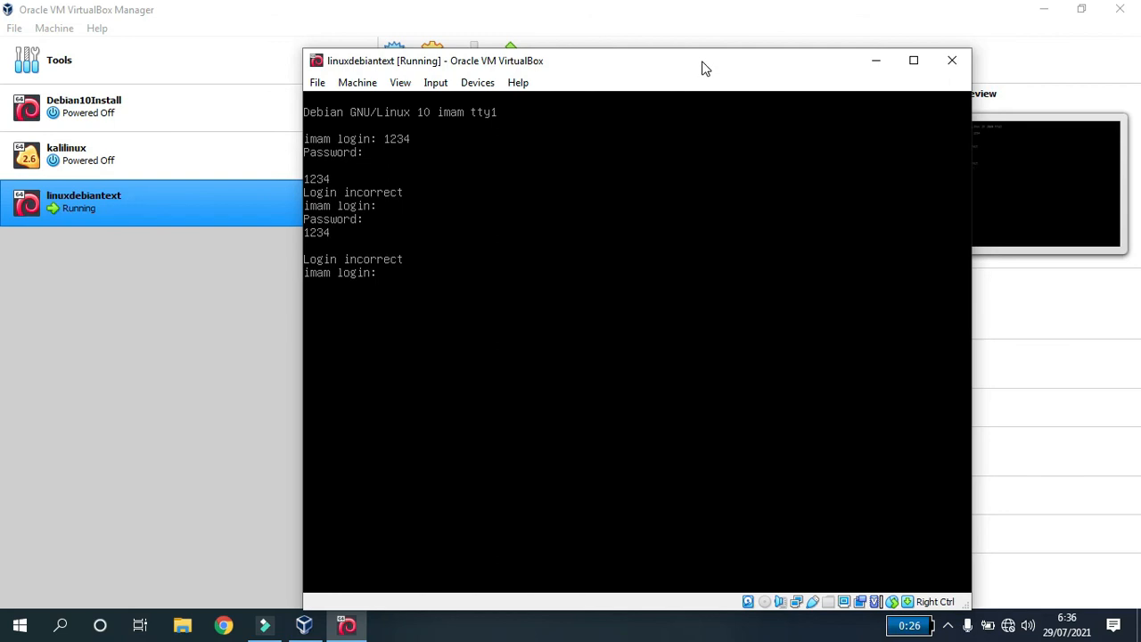
# Log in at the Debian console with the created user's login name and account password.
pyautogui.write('imam login: imams')
pyautogui.press('Return')
pyautogui.press('Return')
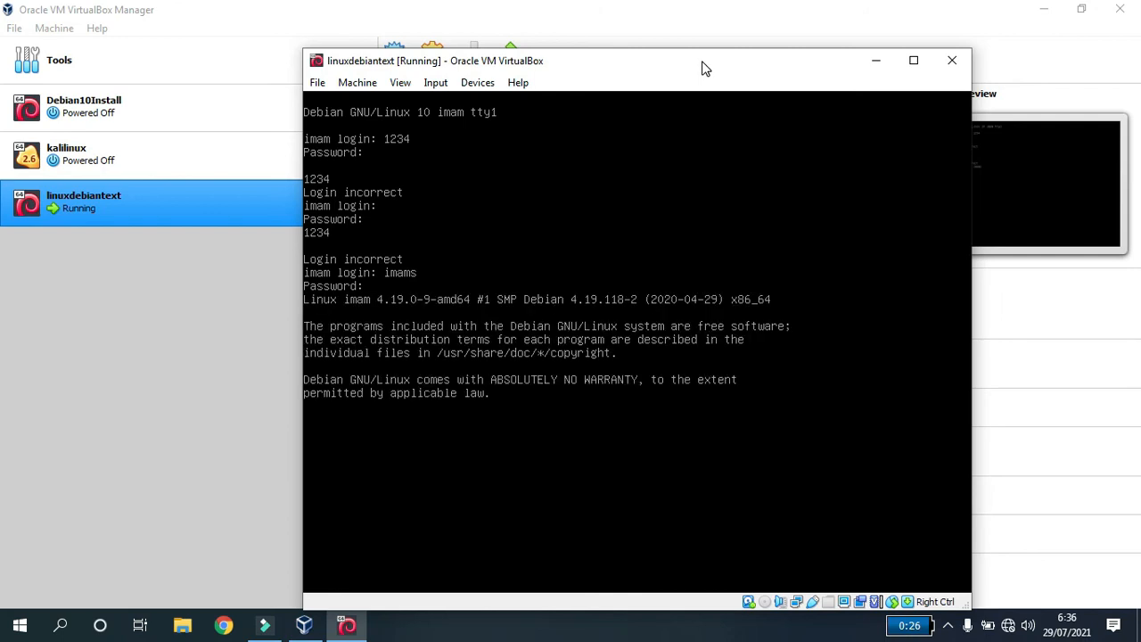